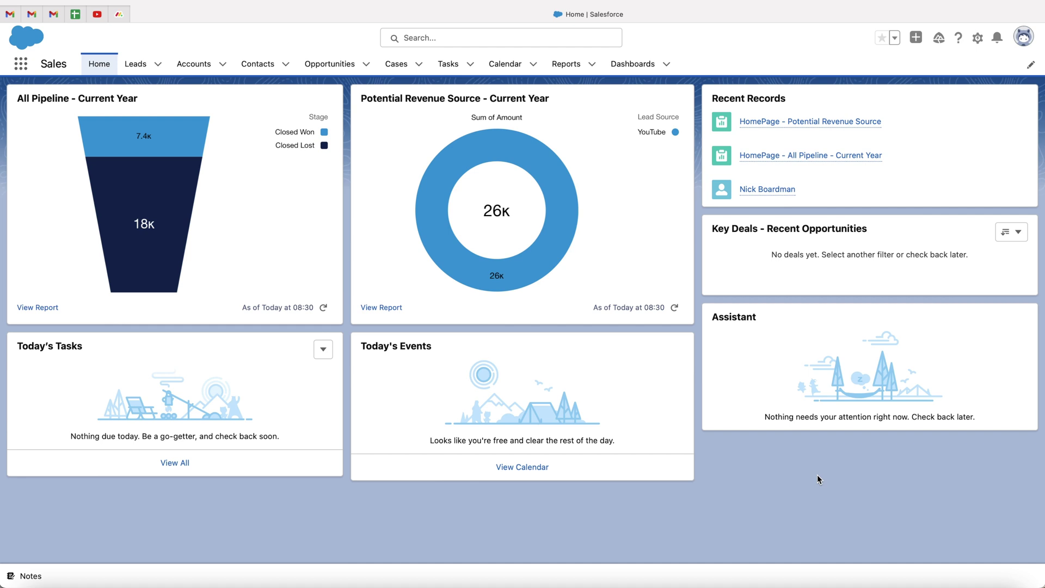
# Open Setup, go to Objects and Fields > Object Manager, and expand the Create menu
pyautogui.click(977, 40)
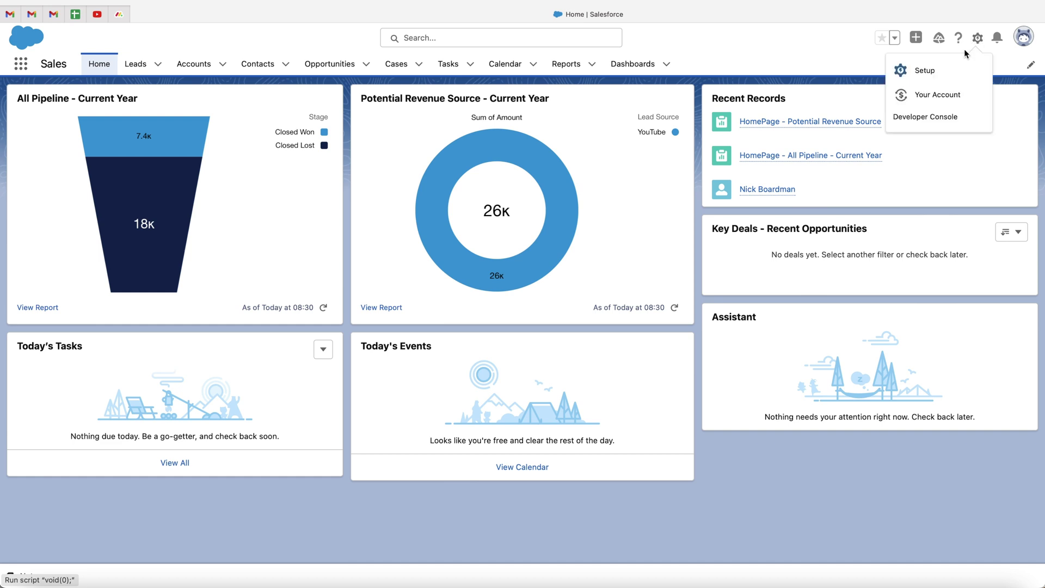
pyautogui.click(925, 71)
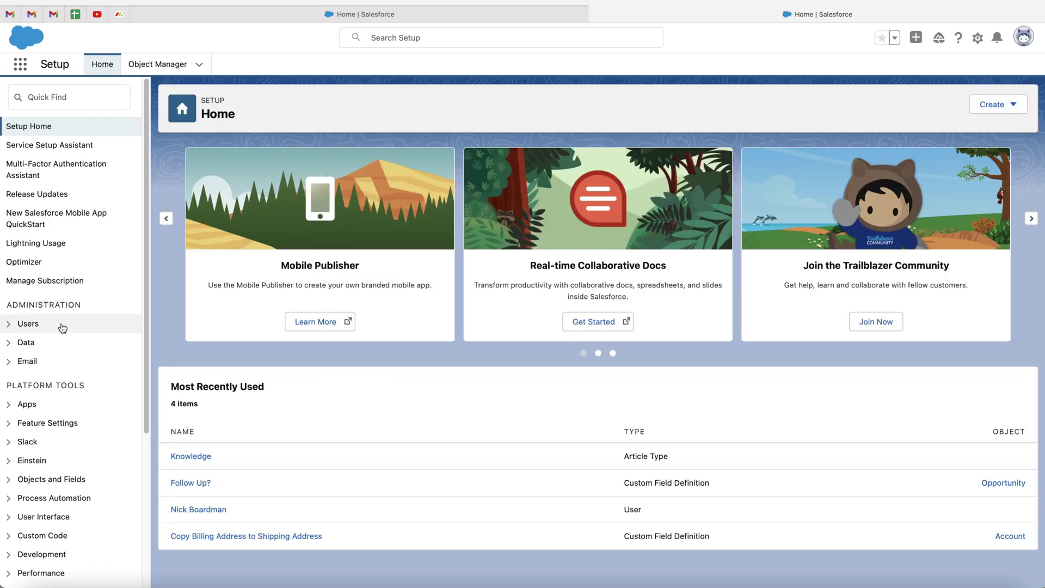
pyautogui.scroll(-5, 67, 306)
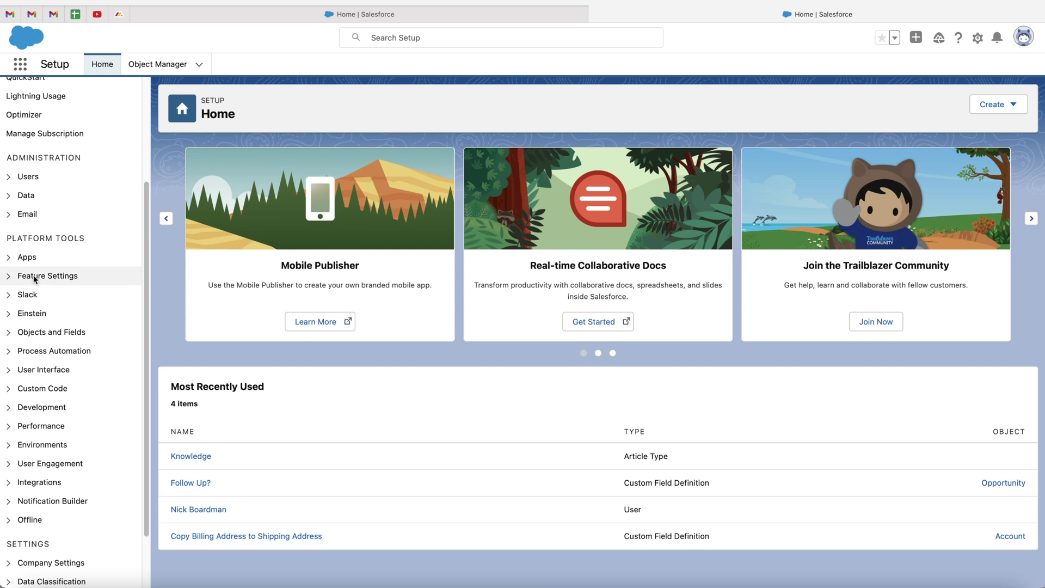
pyautogui.click(11, 333)
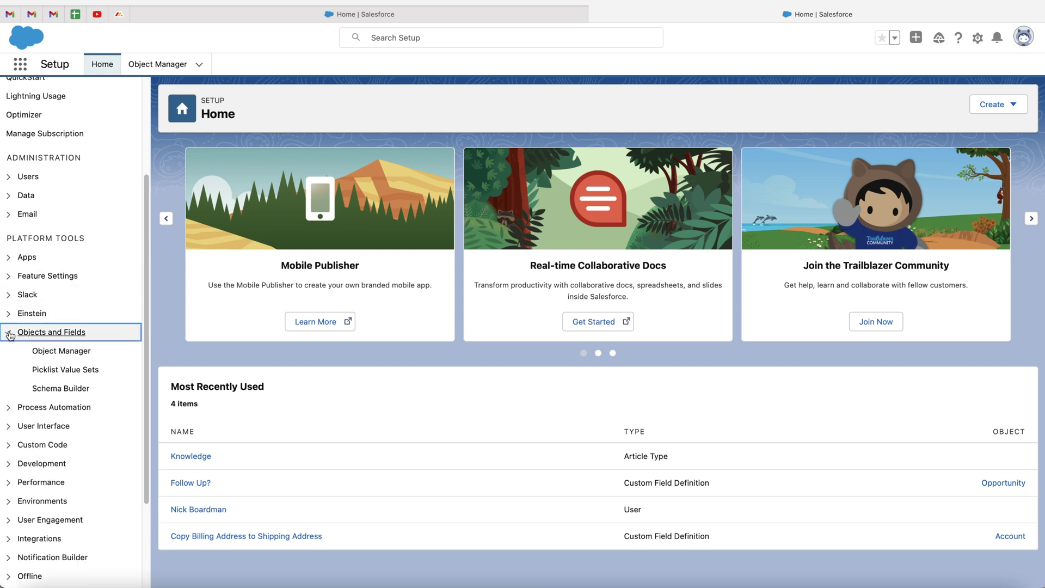
pyautogui.click(50, 353)
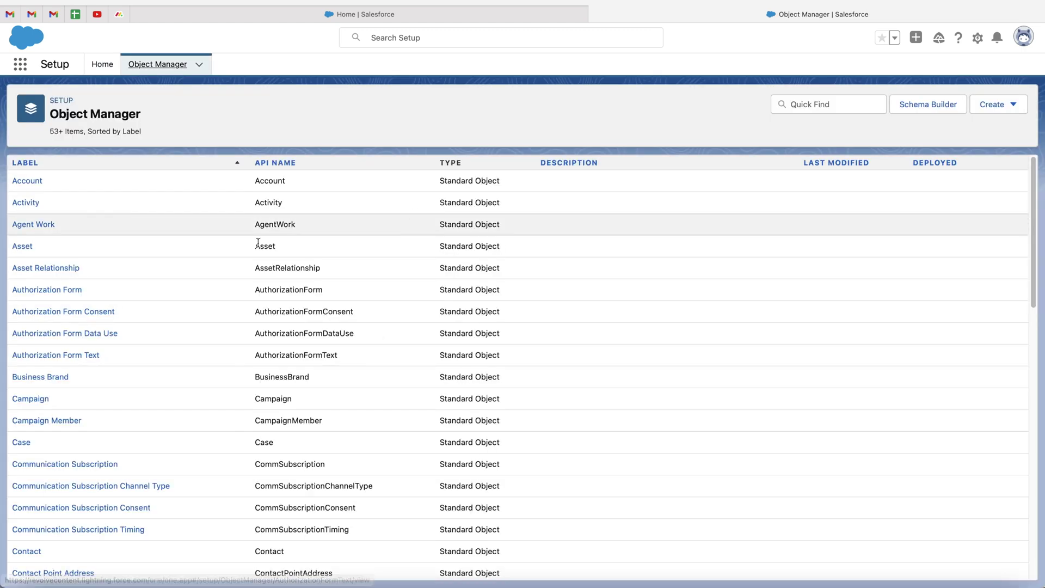
pyautogui.scroll(-5, 382, 282)
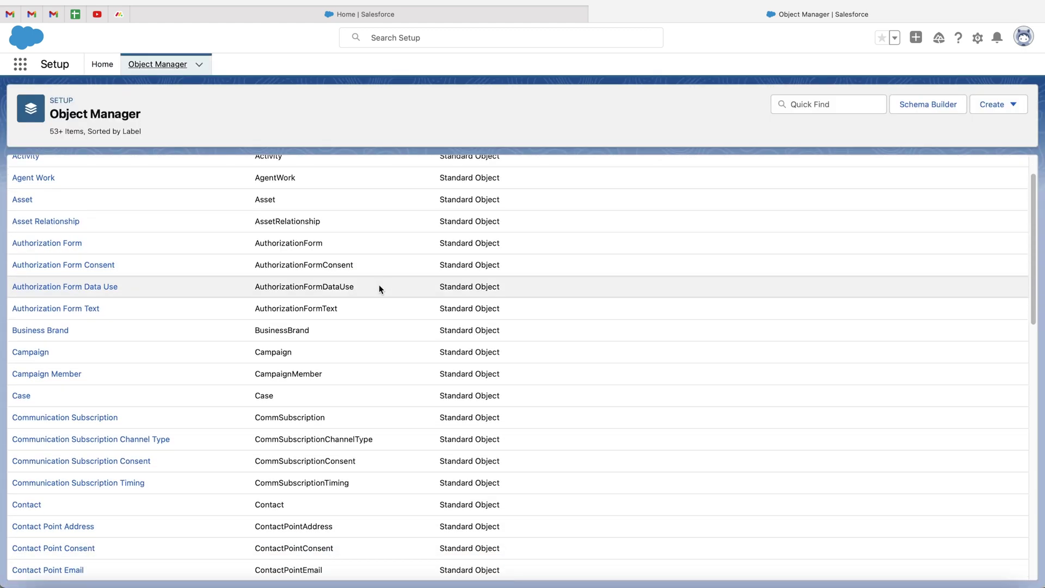
pyautogui.scroll(5, 384, 322)
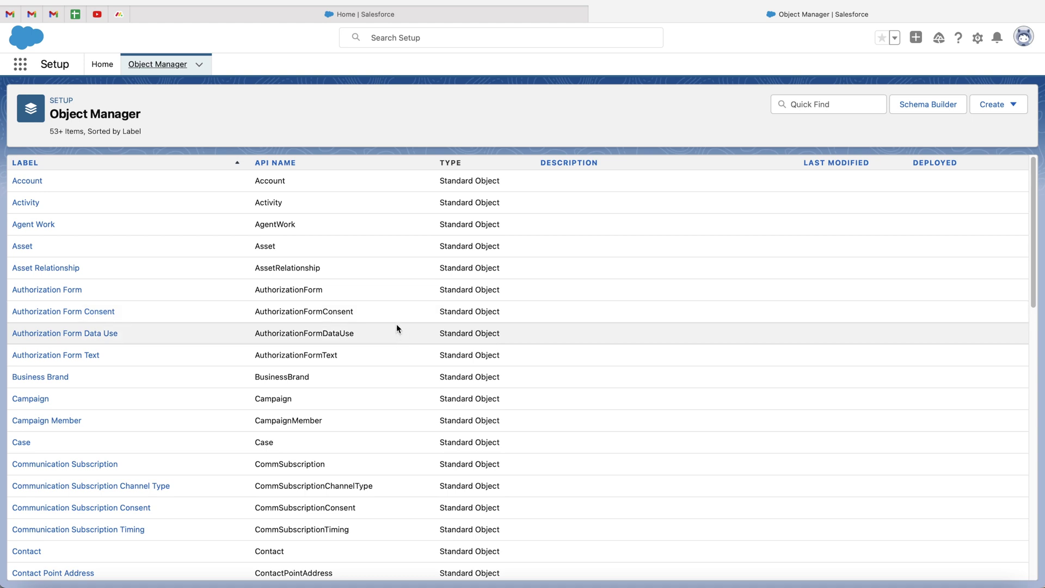
pyautogui.click(1007, 108)
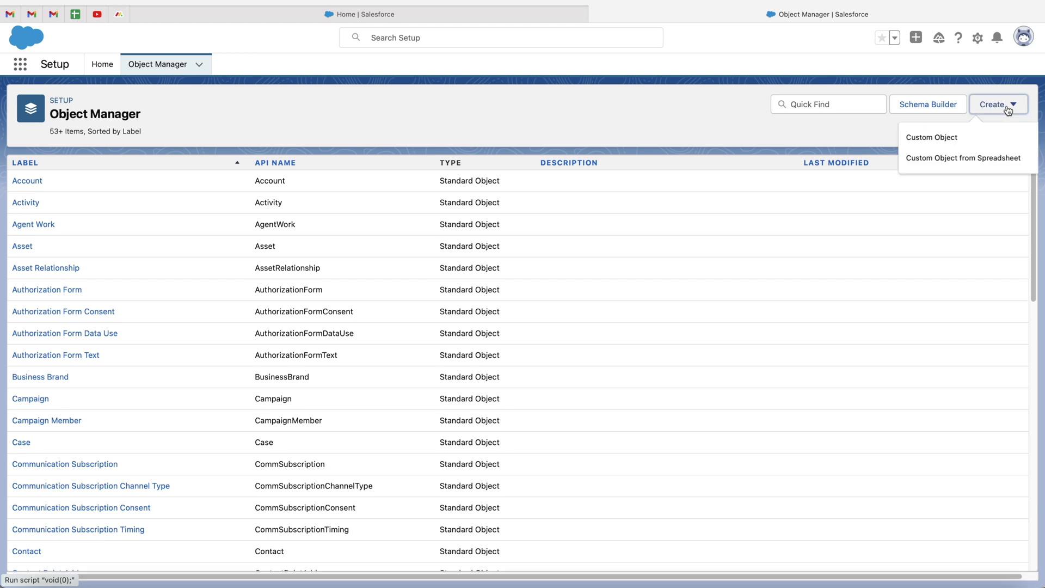
# Choose Create > Custom Object and open the new object form in Salesforce Classic
pyautogui.click(954, 142)
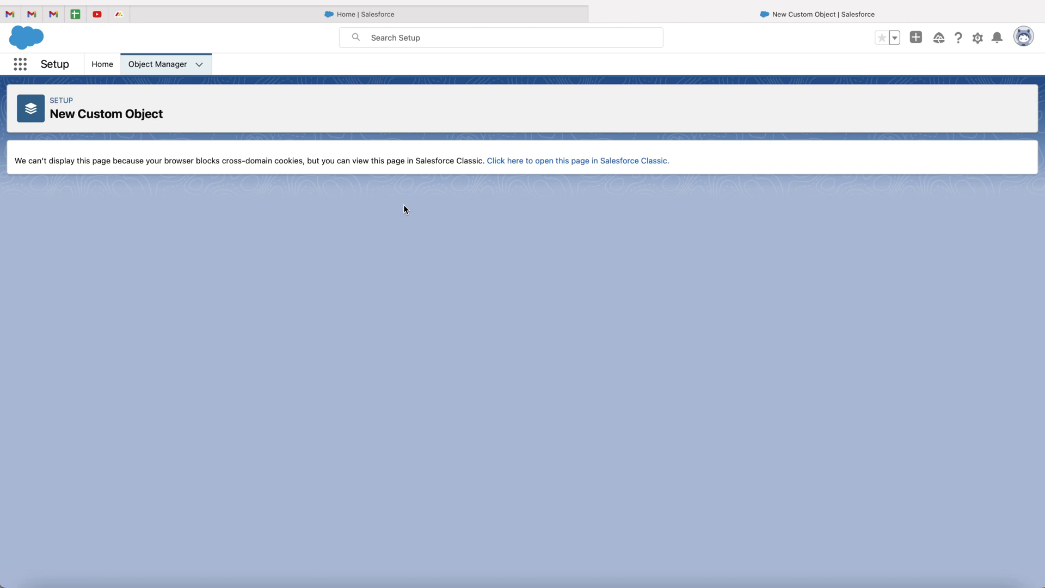
pyautogui.click(554, 162)
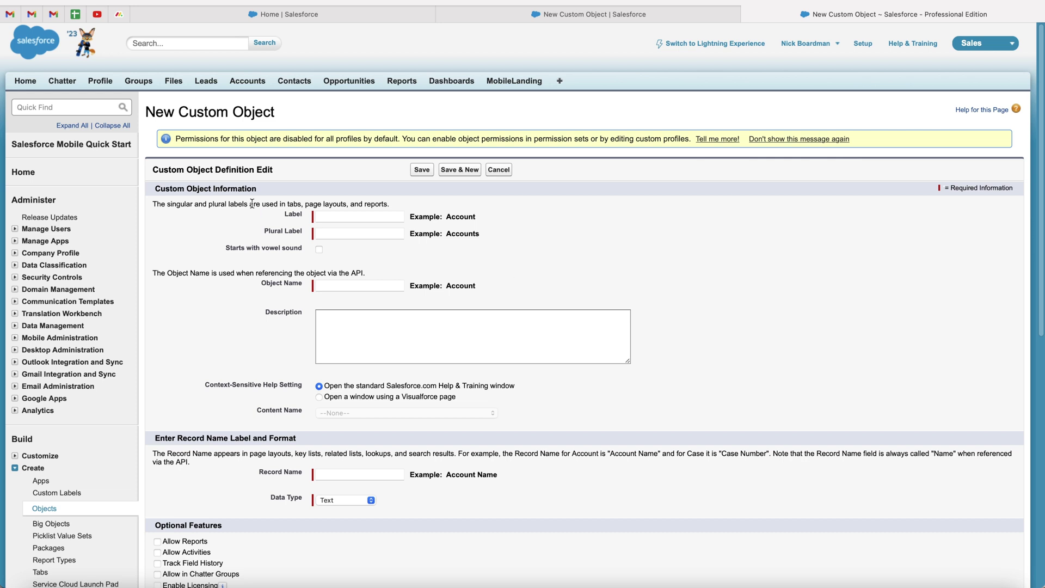
# Enter label 'Example Object' and plural 'Example Objects' so the object and record names autofill
pyautogui.click(320, 218)
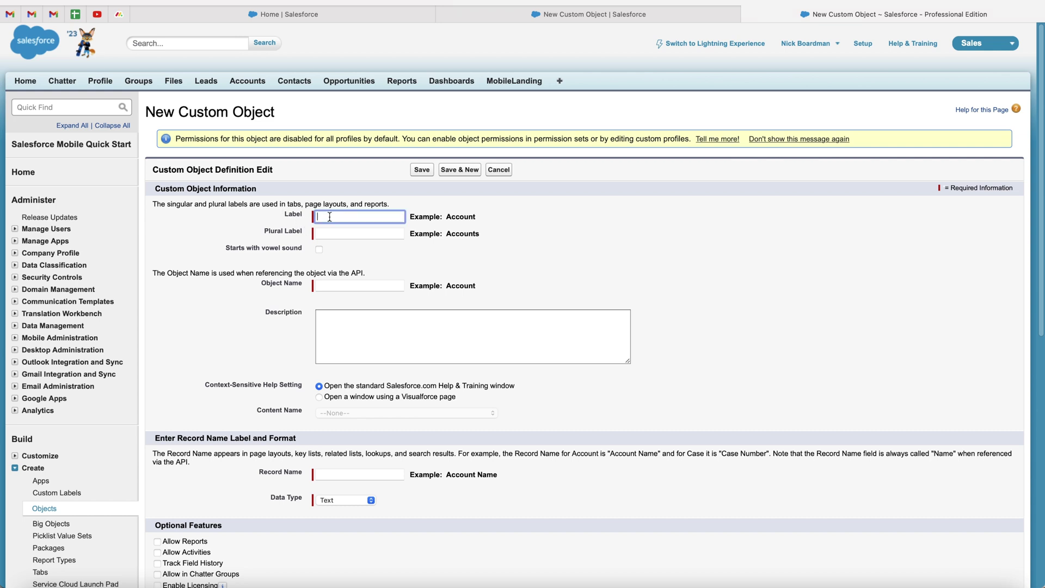
pyautogui.write('Example Object')
pyautogui.click(510, 238)
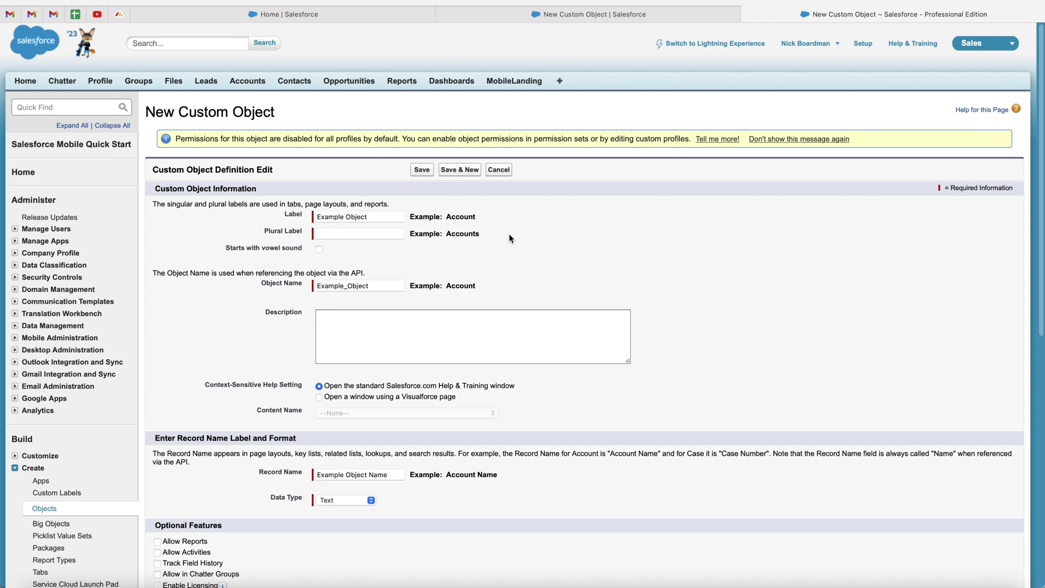
pyautogui.click(340, 236)
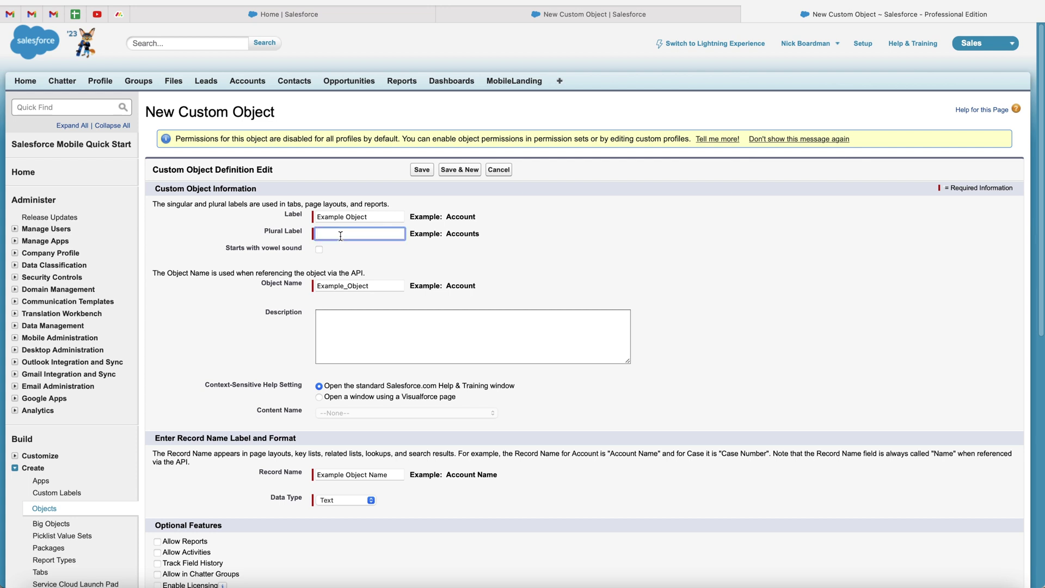
pyautogui.write('Example Objects')
pyautogui.click(519, 253)
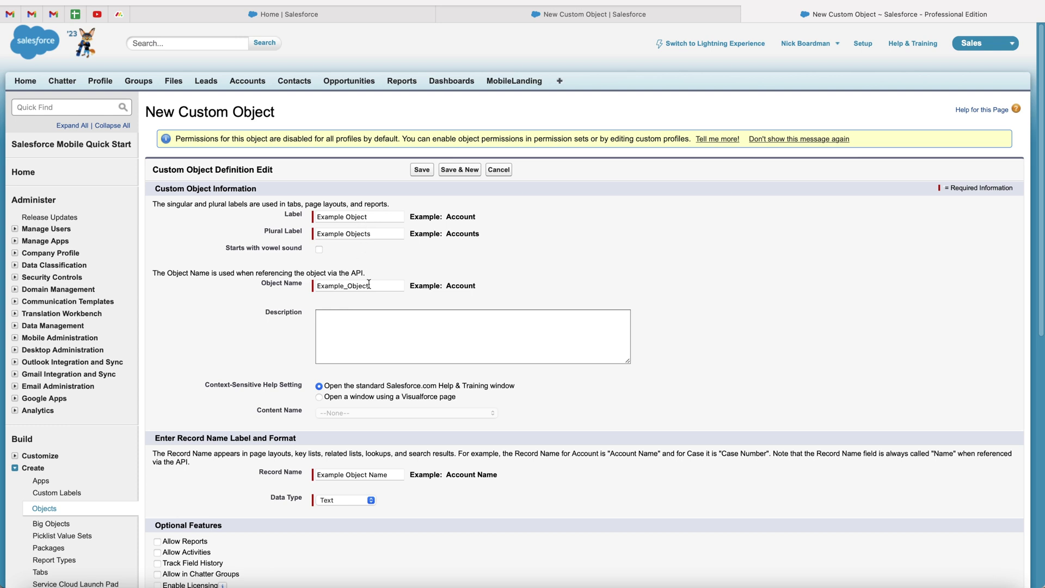
pyautogui.click(367, 338)
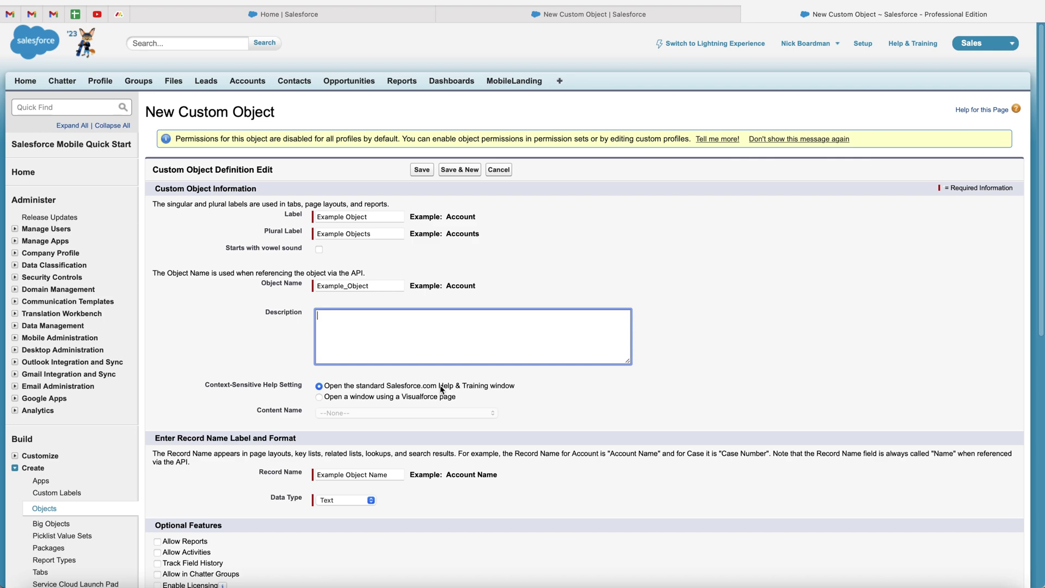
pyautogui.click(528, 403)
pyautogui.scroll(-3, 429, 386)
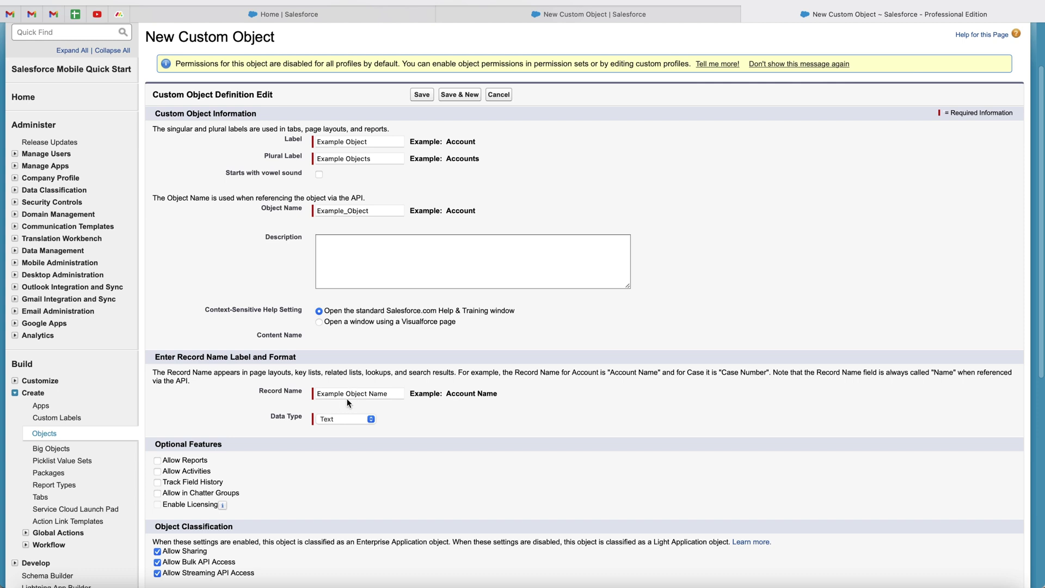
pyautogui.moveTo(388, 394); pyautogui.dragTo(292, 395)
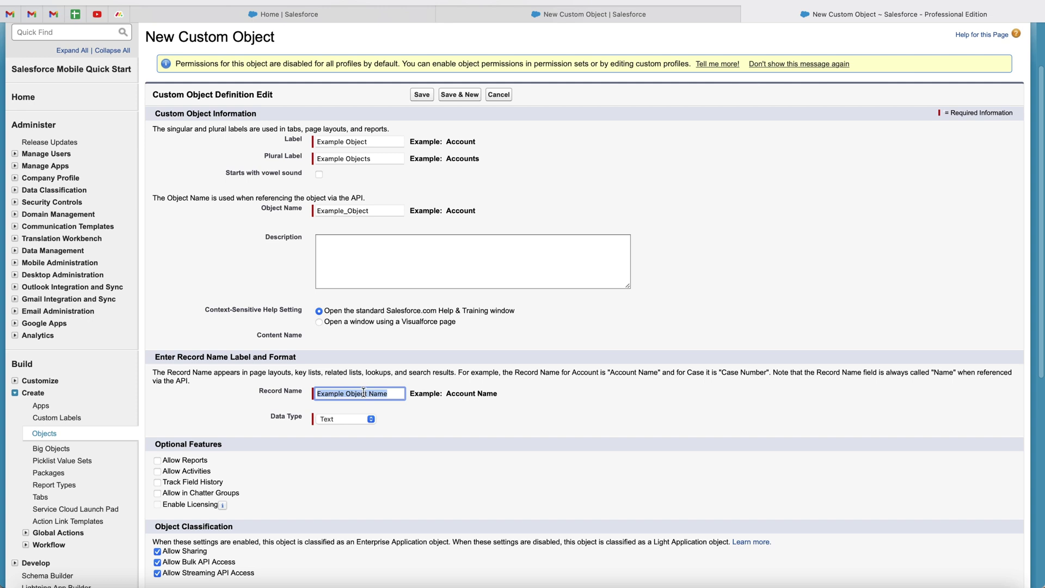
pyautogui.click(417, 424)
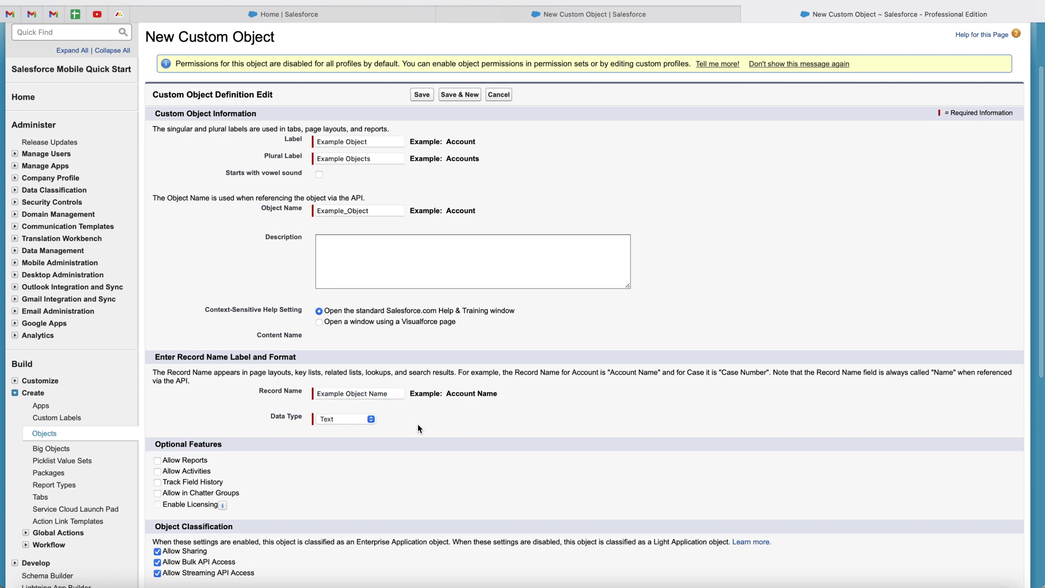
pyautogui.click(341, 419)
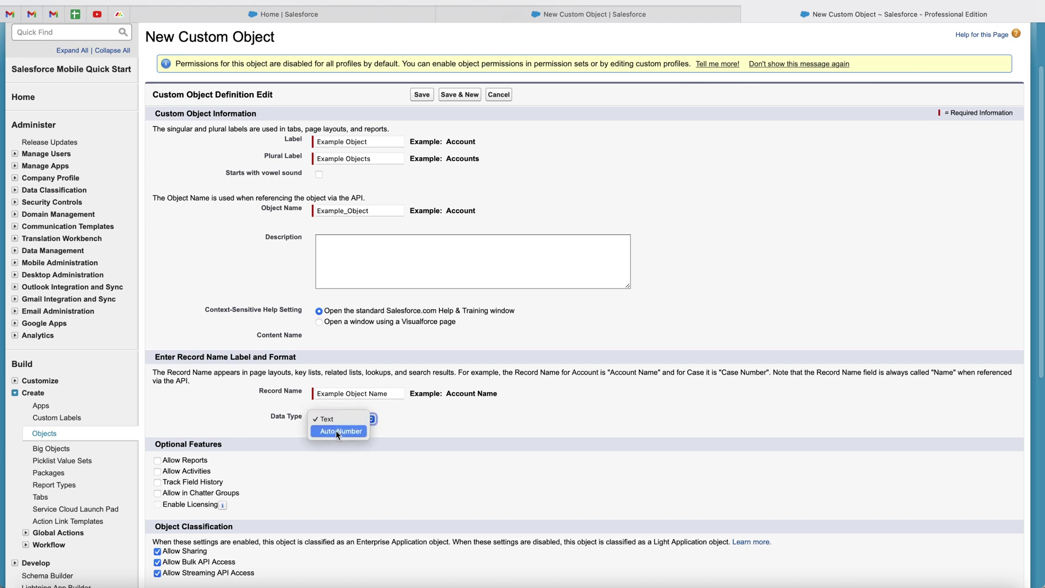
pyautogui.click(335, 430)
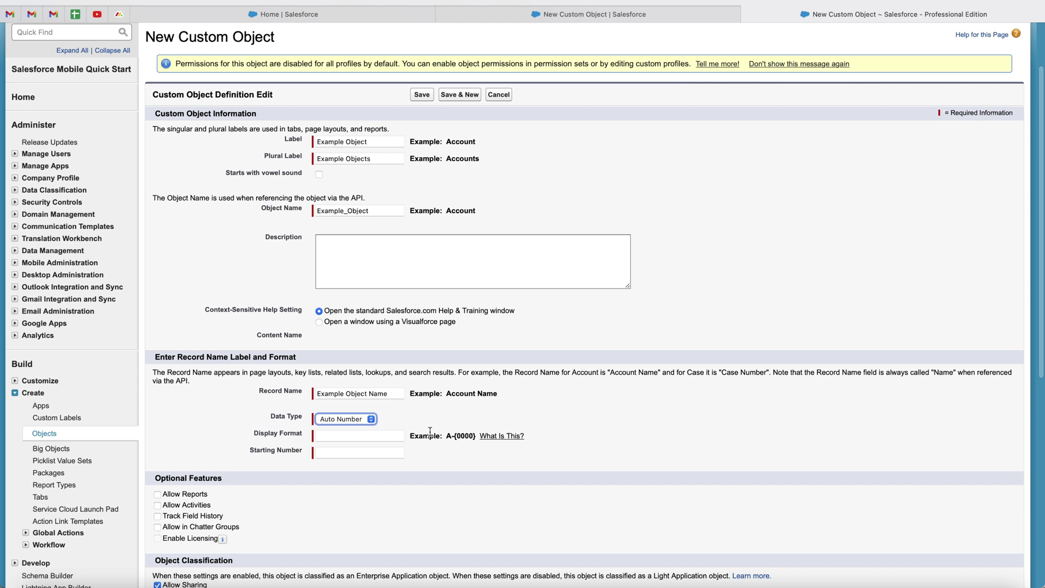
pyautogui.click(333, 420)
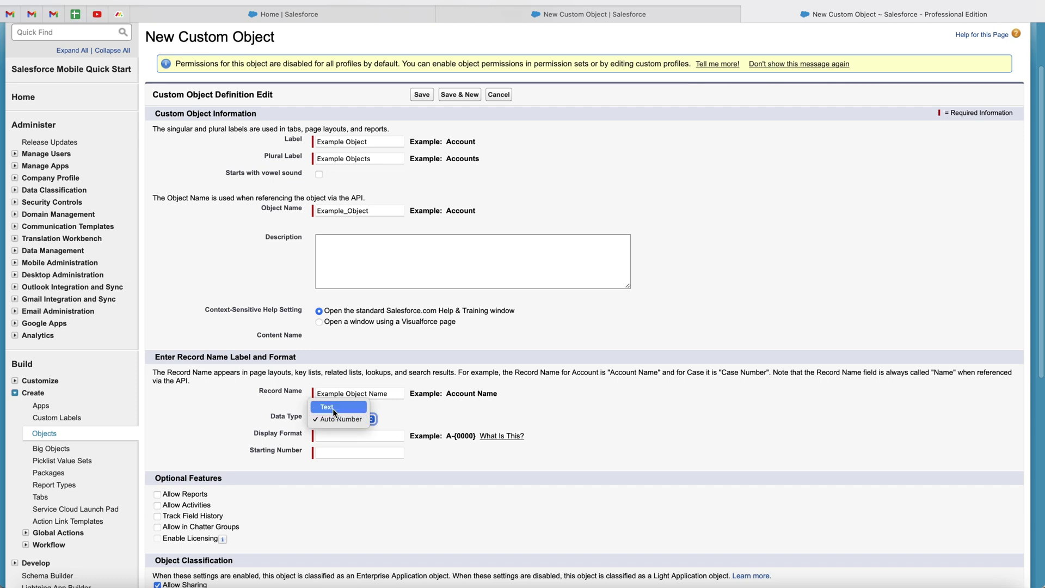
pyautogui.click(332, 408)
pyautogui.scroll(-3, 461, 412)
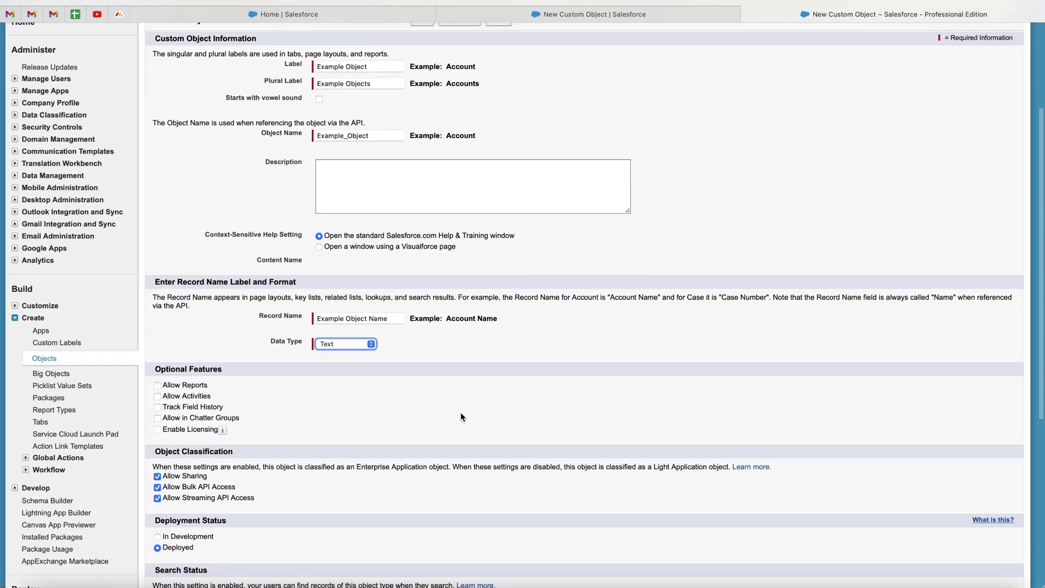
pyautogui.click(473, 370)
# Enable Allow in Chatter Groups and Allow Reports, and set deployment status to Deployed
pyautogui.scroll(-1, 267, 379)
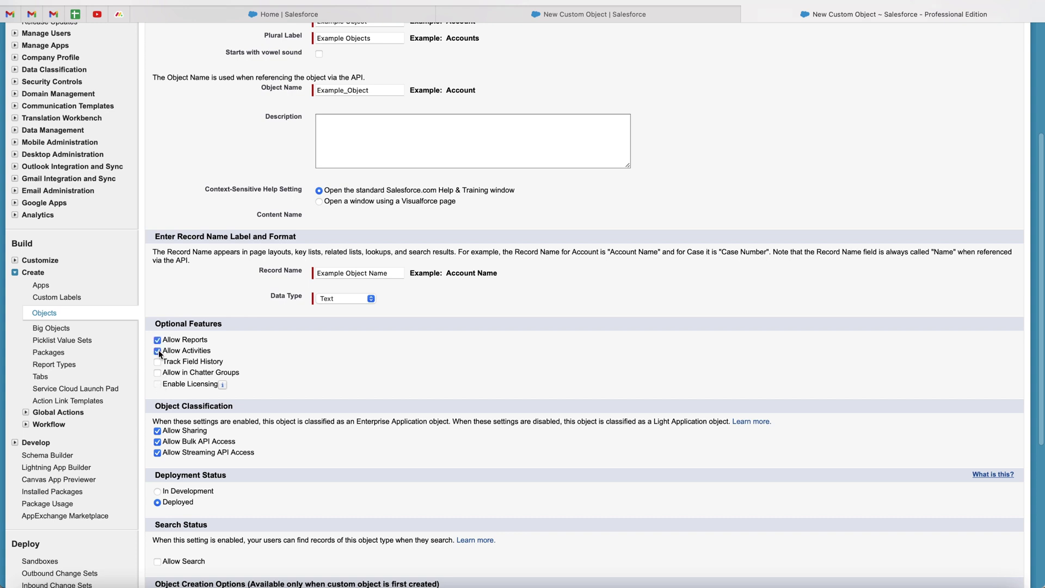
pyautogui.click(158, 373)
pyautogui.moveTo(221, 386)
pyautogui.click(159, 340)
pyautogui.scroll(-1, 268, 319)
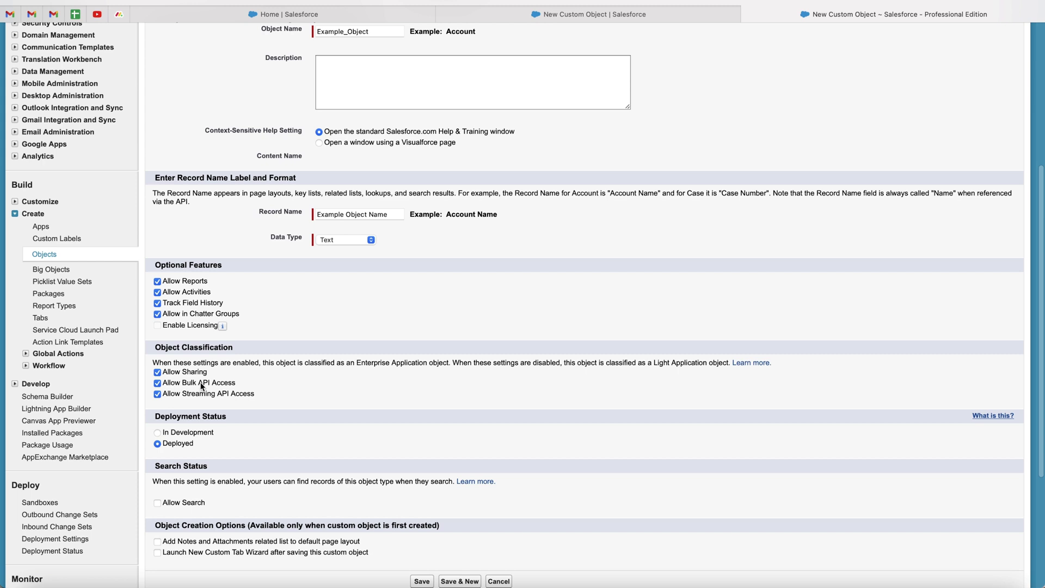
pyautogui.scroll(-2, 201, 385)
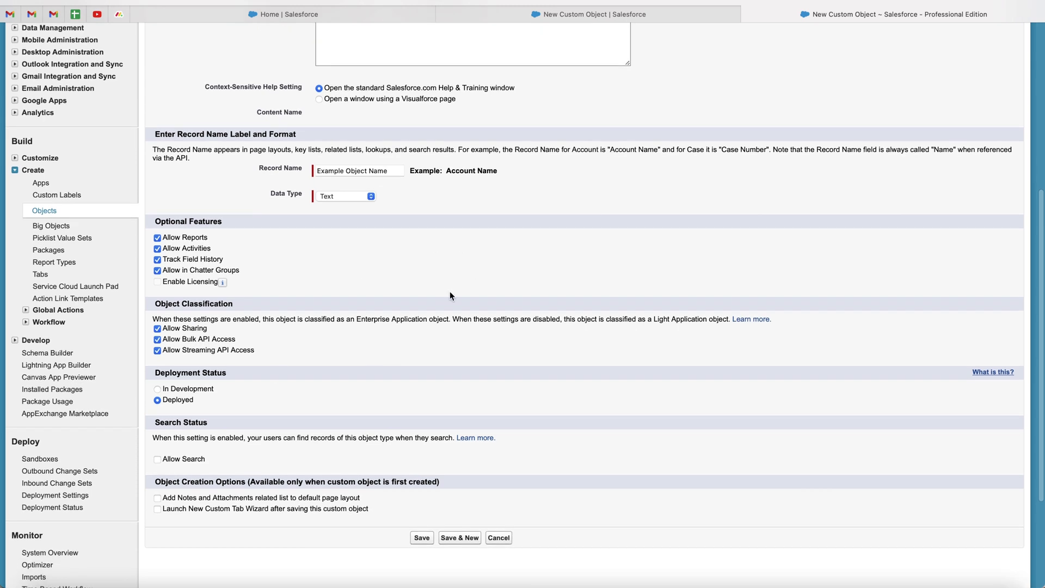
pyautogui.scroll(-1, 380, 341)
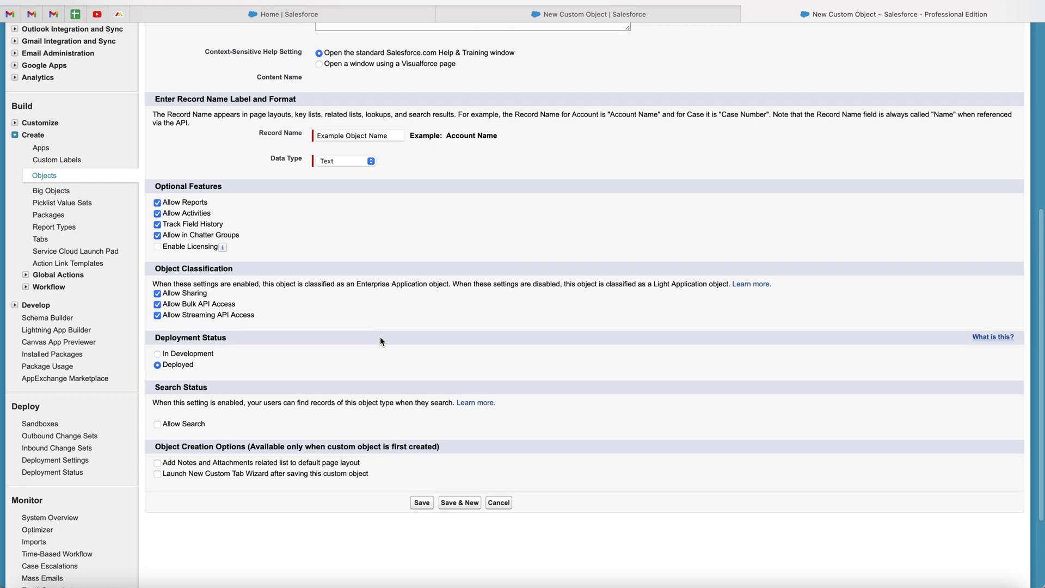
pyautogui.click(157, 355)
# Add the Notes and Attachments related list to the object's default page layout
pyautogui.scroll(-1, 272, 388)
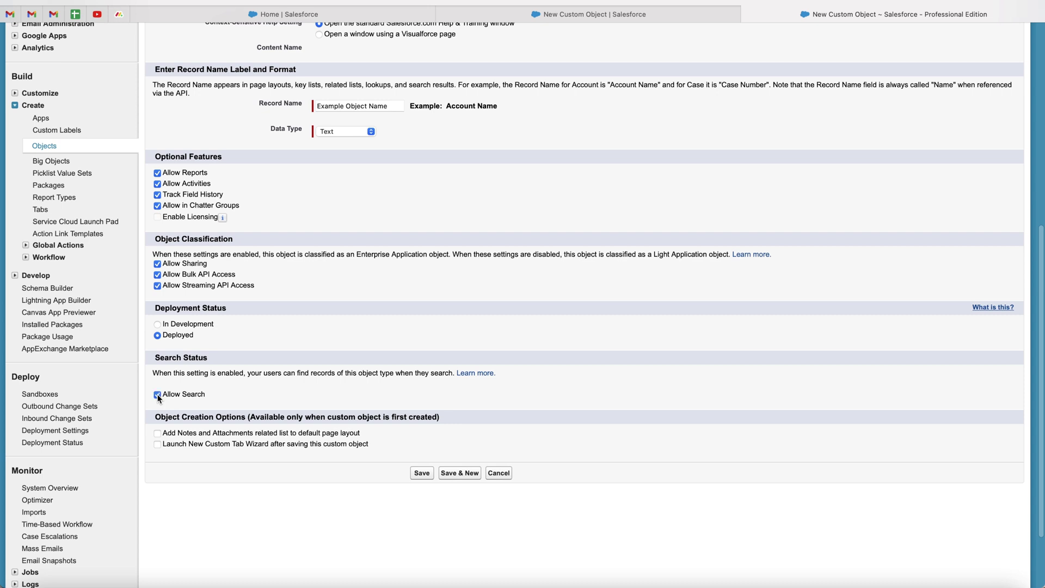
pyautogui.scroll(-1, 273, 384)
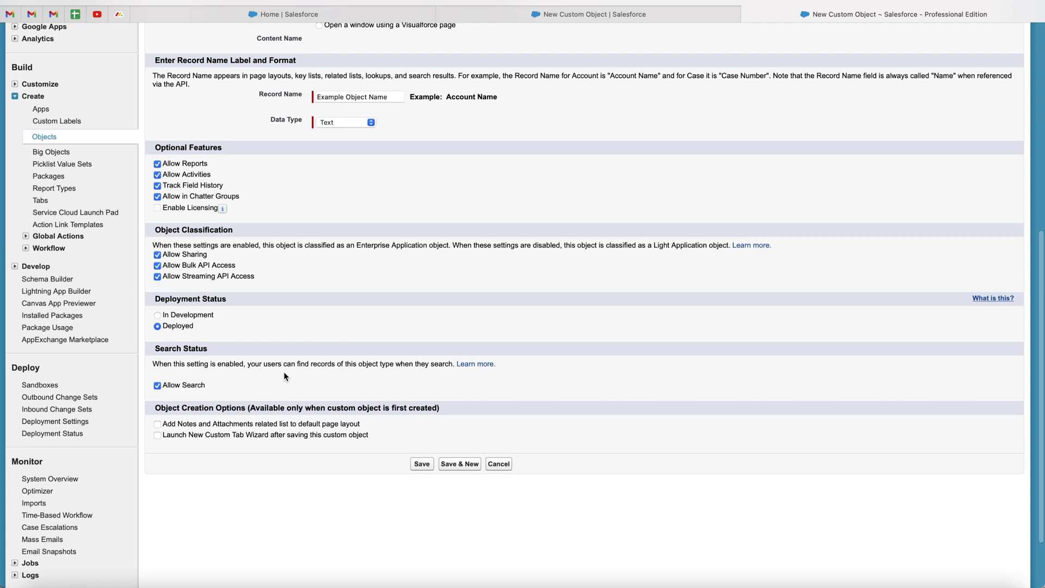
pyautogui.scroll(-3, 282, 375)
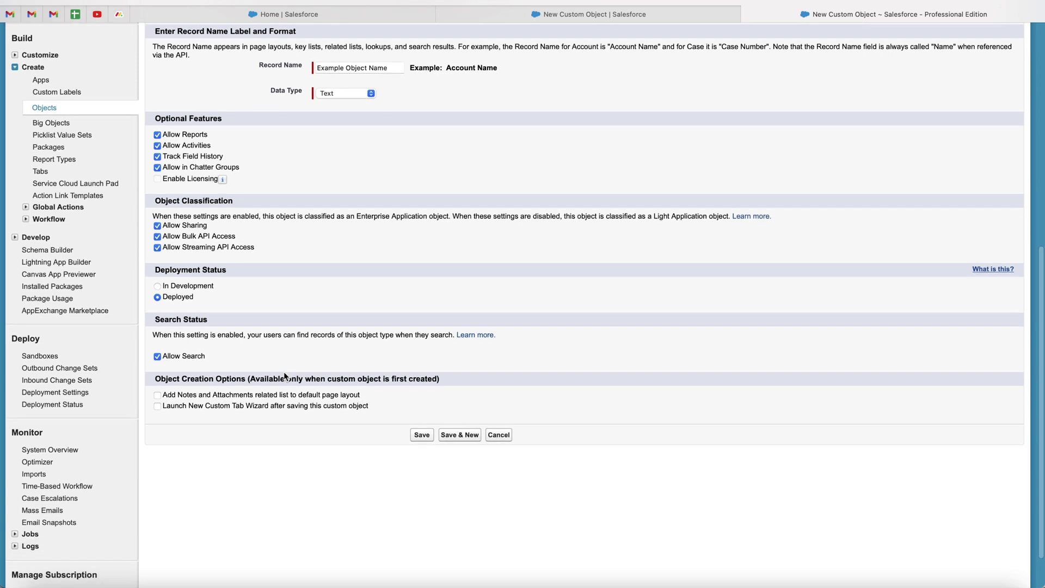
pyautogui.click(158, 395)
# Review the saved Example Object definition page and return to the Lightning Home tab
pyautogui.scroll(3, 259, 400)
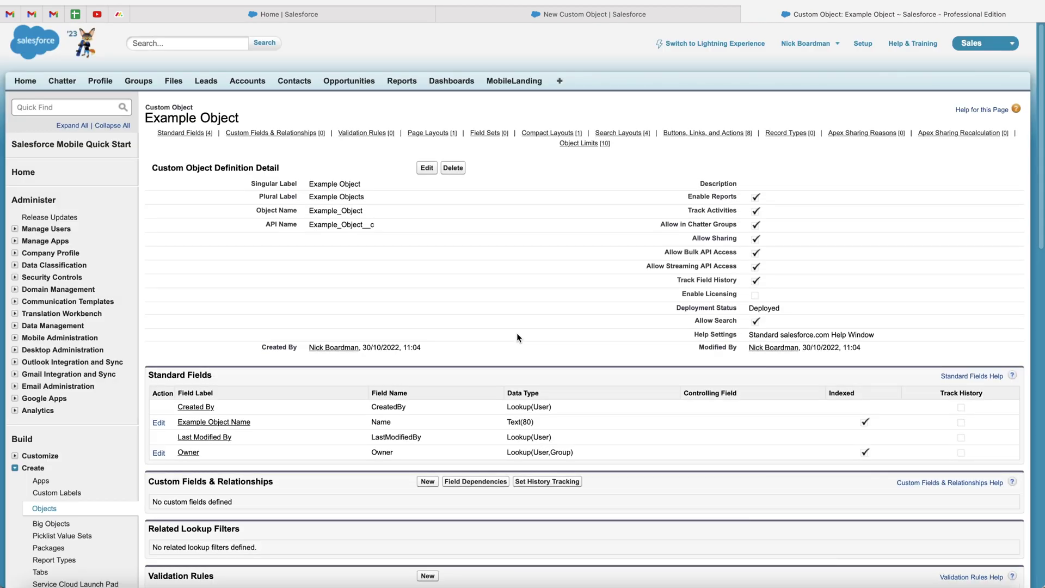
pyautogui.scroll(-1, 520, 332)
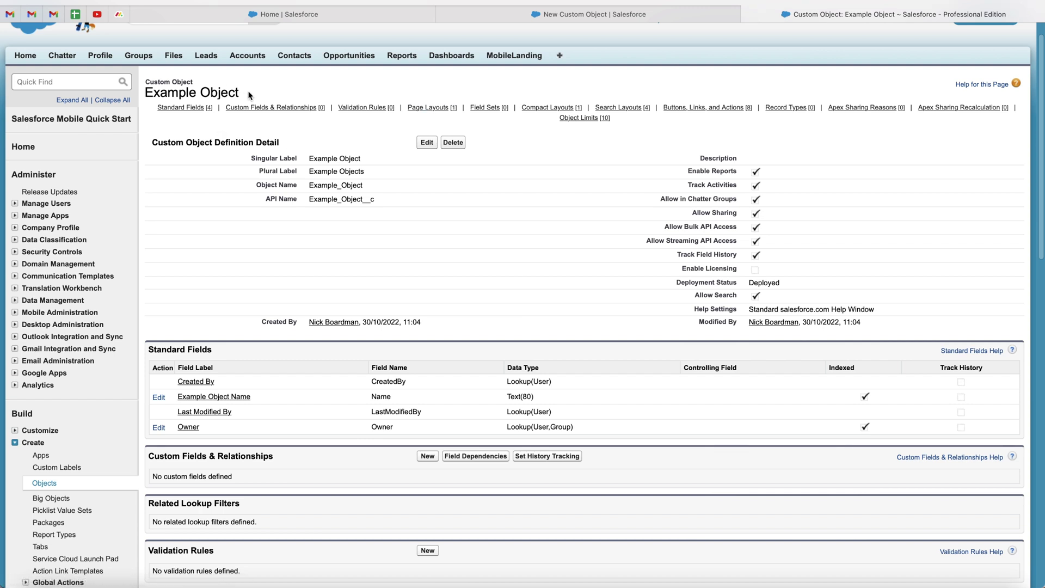
pyautogui.click(239, 16)
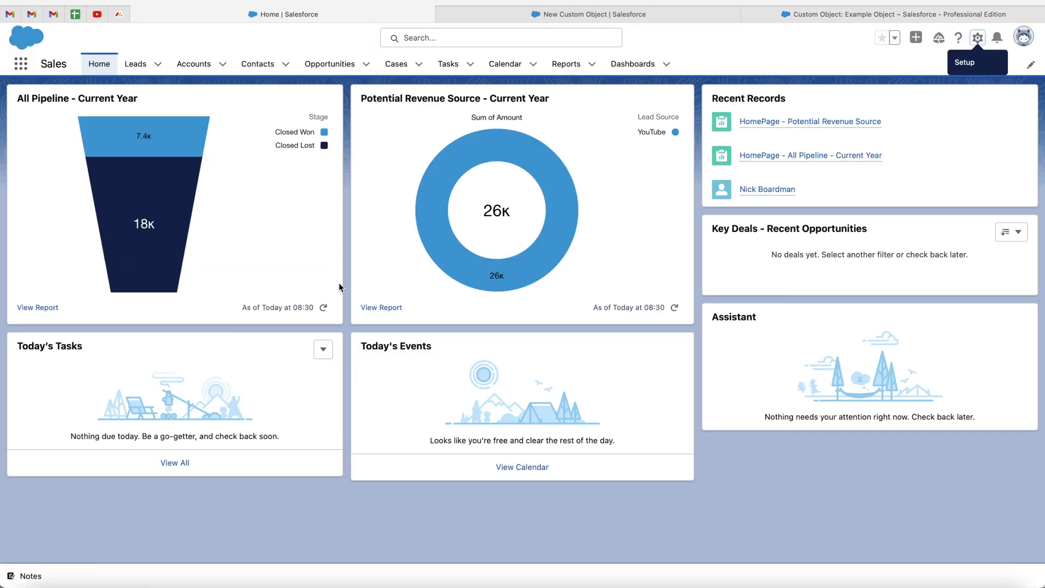
pyautogui.press('super+r')
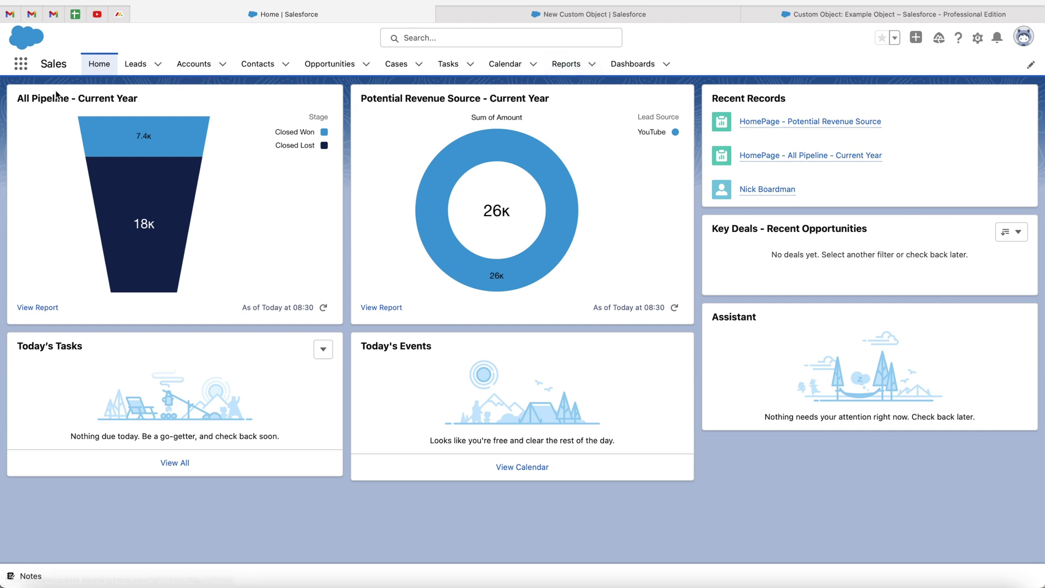
pyautogui.click(23, 69)
pyautogui.write('example ob')
pyautogui.click(189, 99)
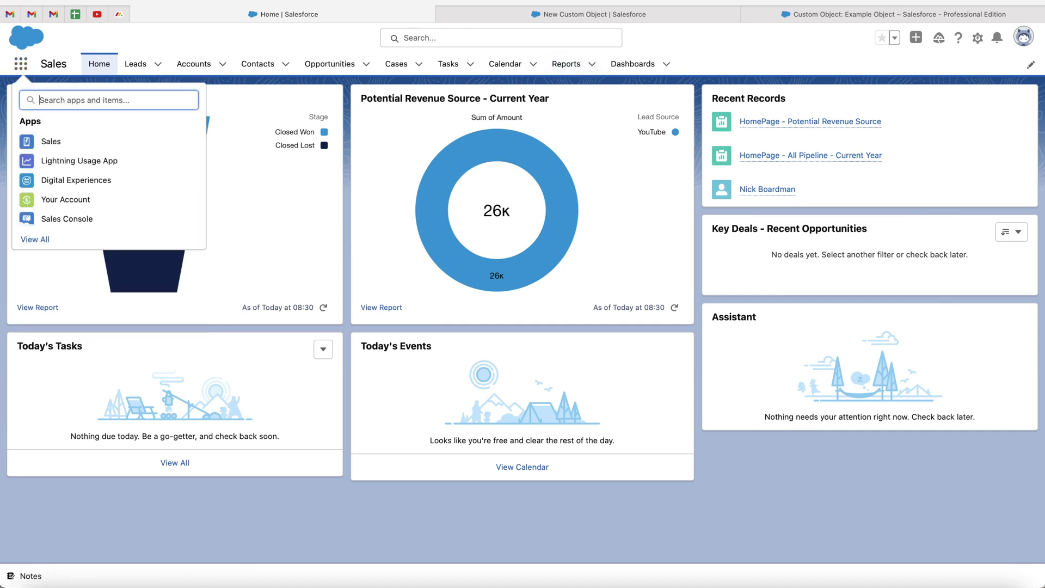
pyautogui.press('Escape')
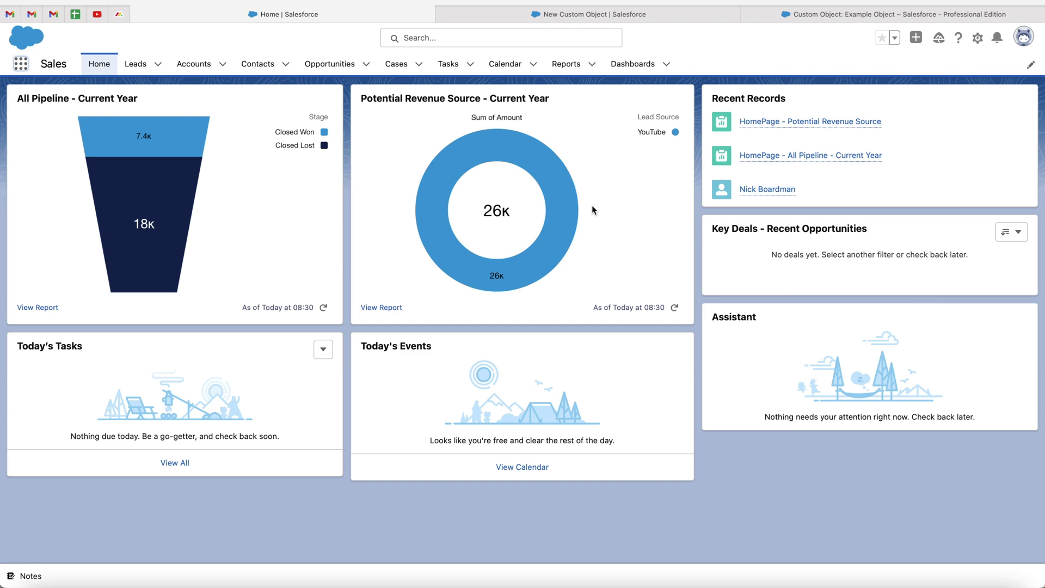
pyautogui.click(871, 15)
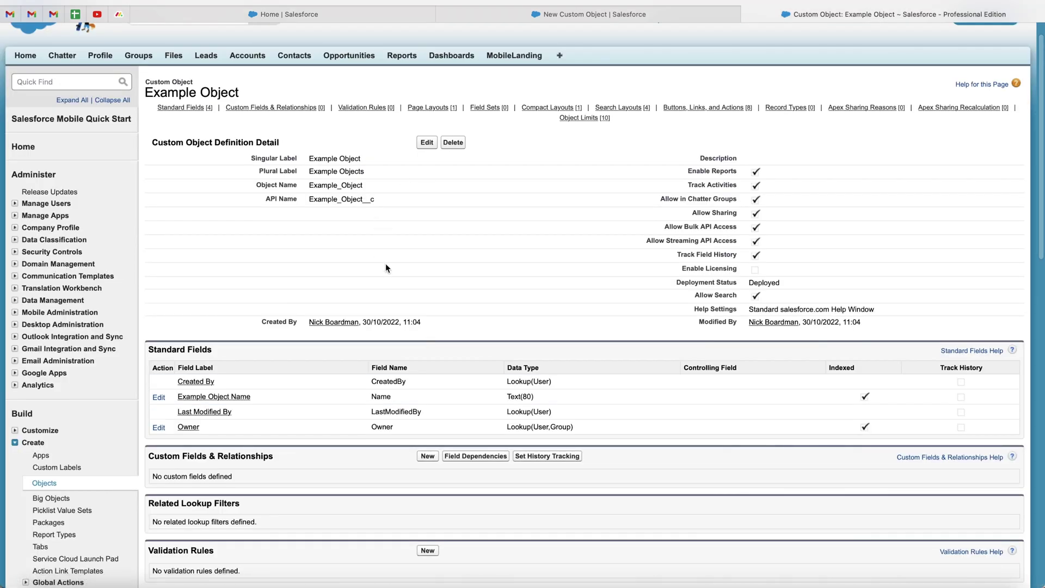
pyautogui.scroll(-1, 385, 268)
pyautogui.scroll(3, 385, 267)
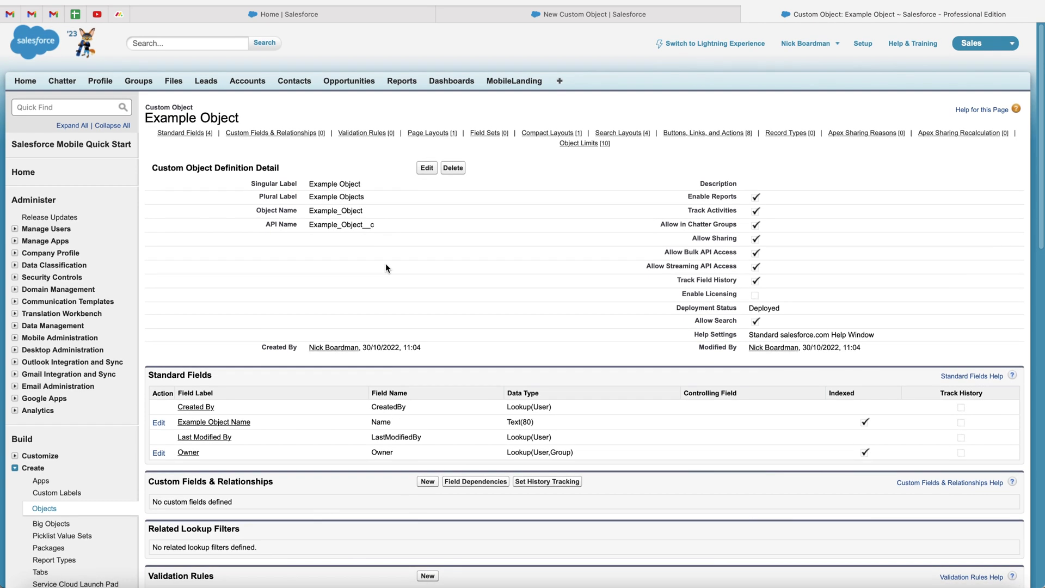
# Search Quick Find for 'tabs' and go to the Custom Tabs setup page
pyautogui.click(55, 106)
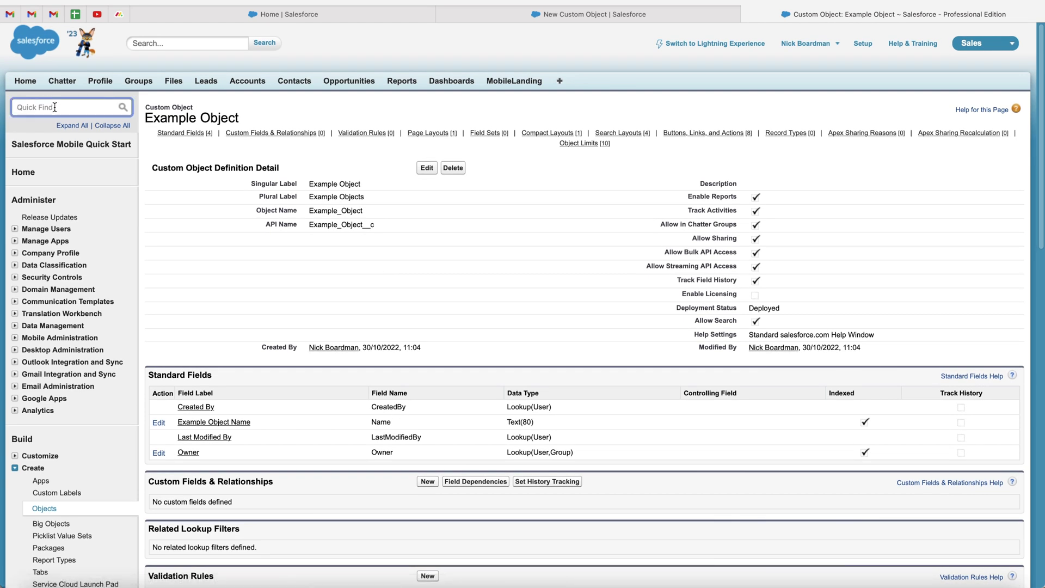
pyautogui.write('tabs')
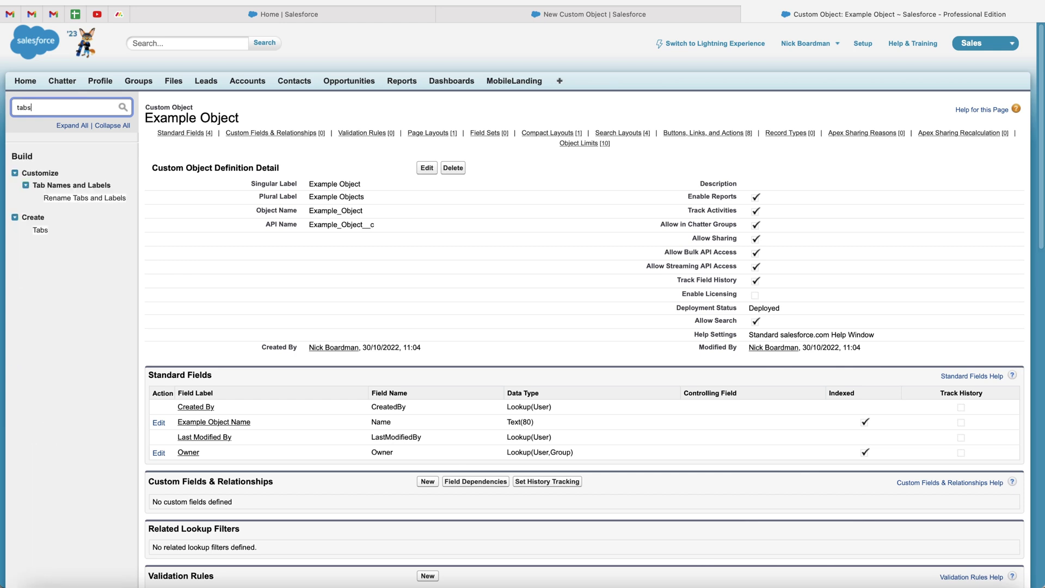
pyautogui.click(44, 233)
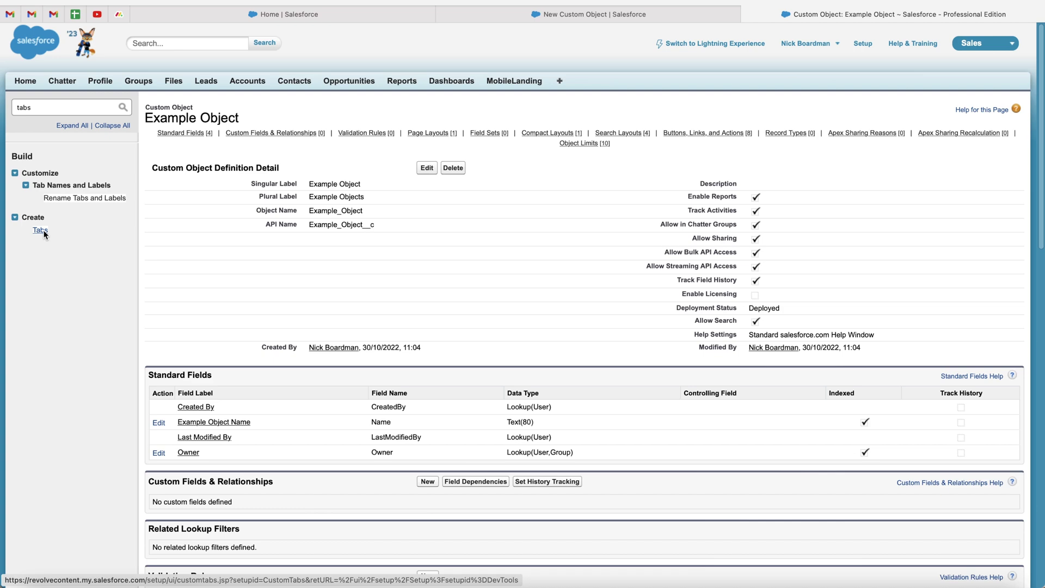
pyautogui.scroll(-3, 74, 414)
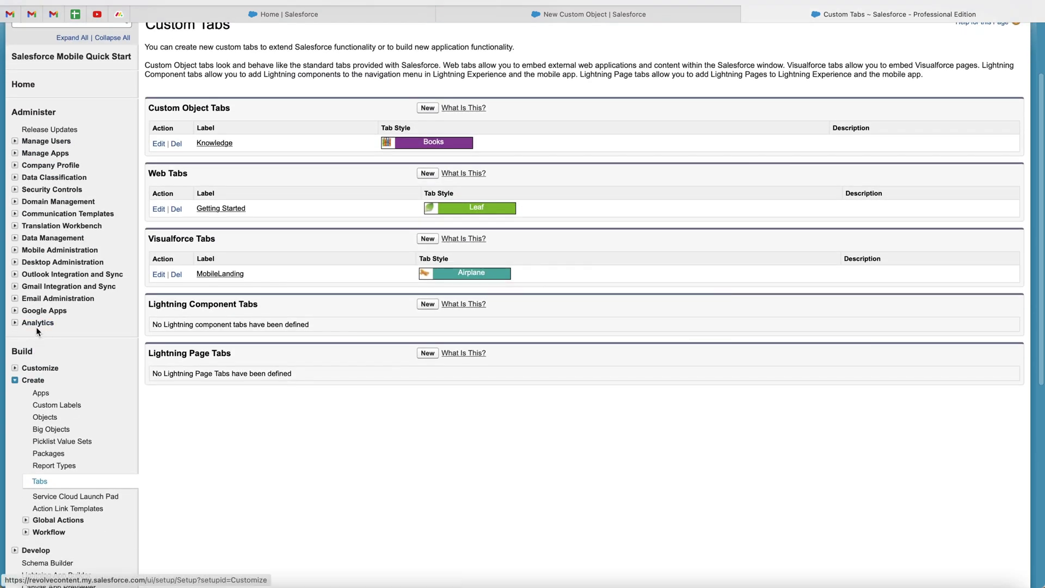
pyautogui.scroll(3, 255, 311)
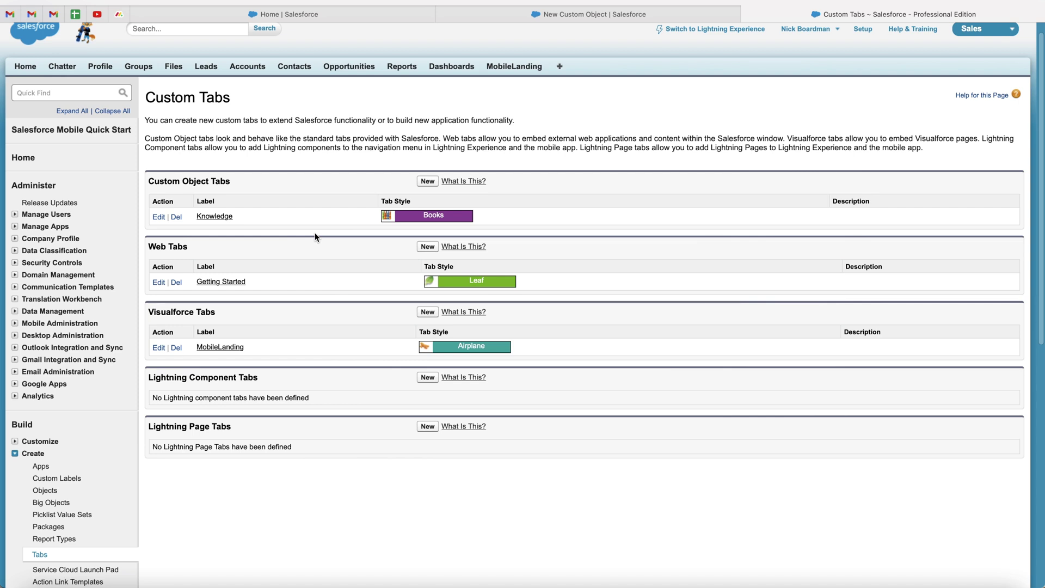
# Start a new custom object tab for Example Object
pyautogui.click(430, 185)
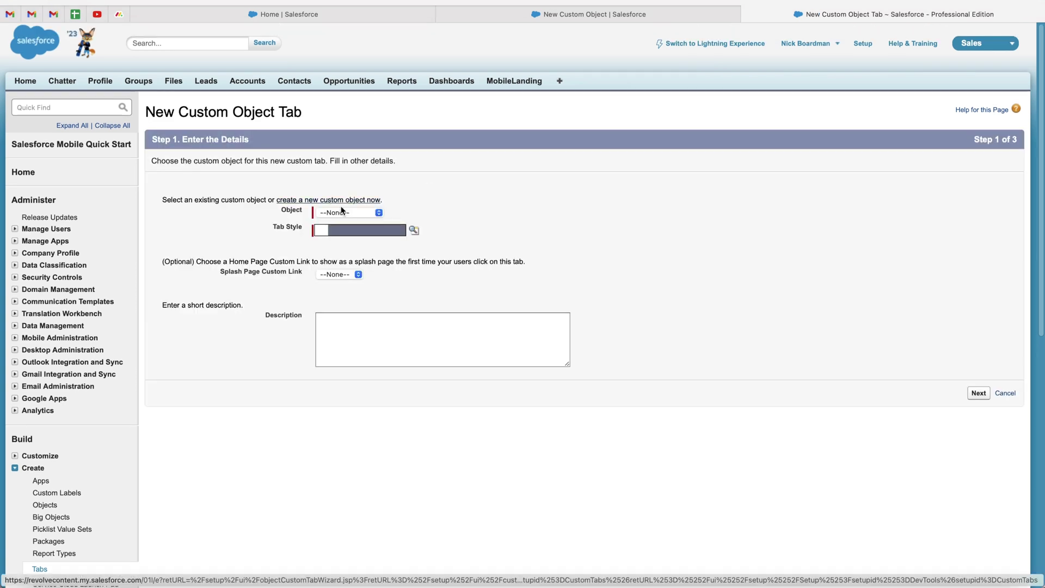
pyautogui.click(341, 214)
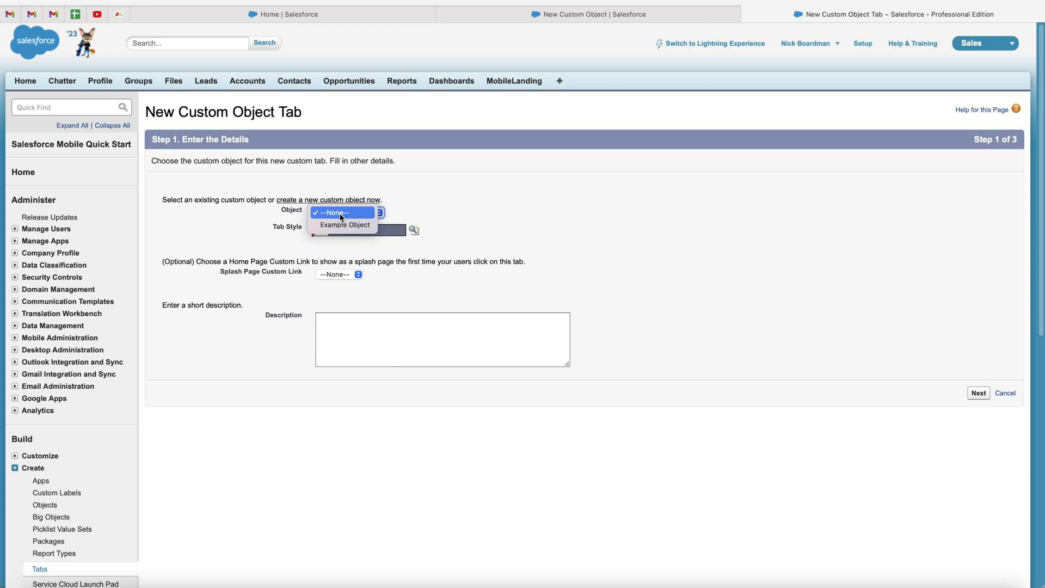
pyautogui.click(341, 227)
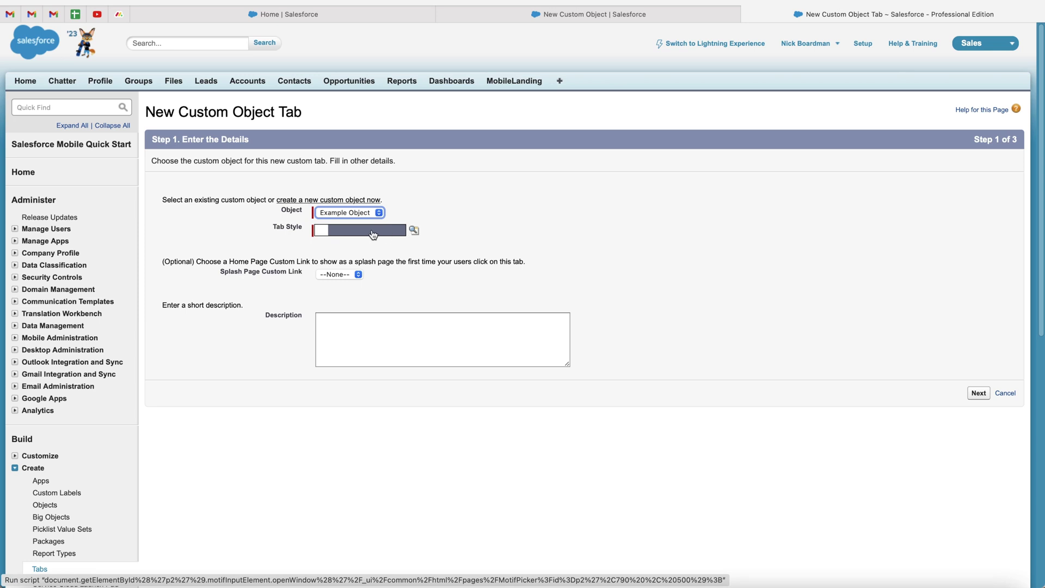
# Give the tab the Laptop style with no description and continue to step 2
pyautogui.click(373, 234)
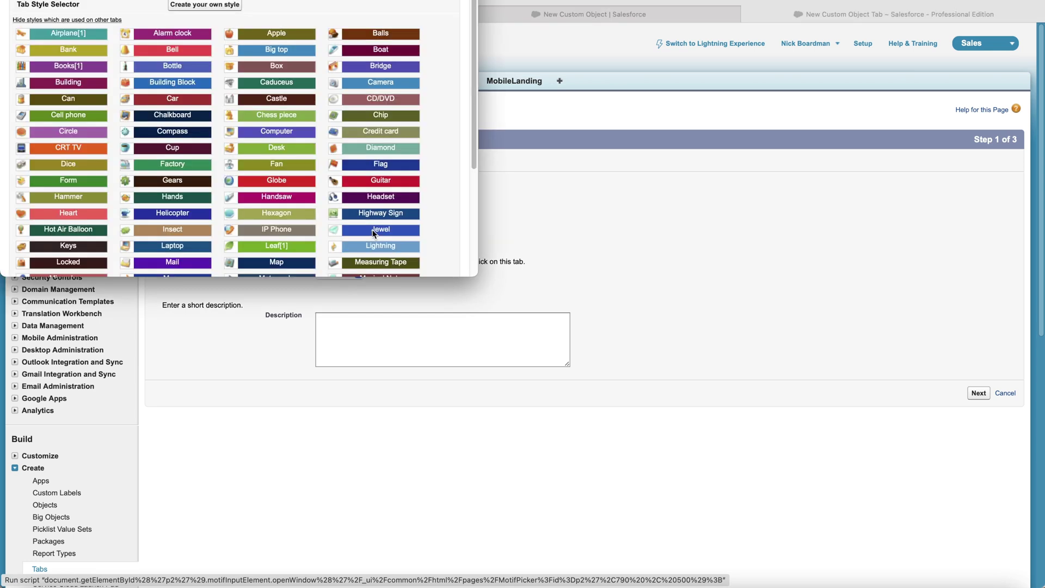
pyautogui.scroll(-3, 389, 167)
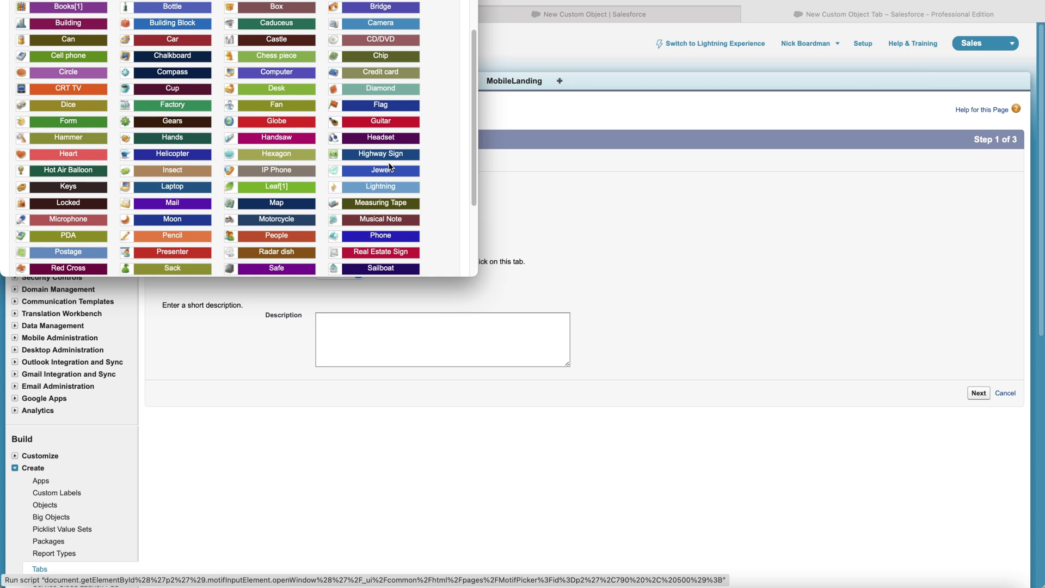
pyautogui.scroll(-4, 390, 168)
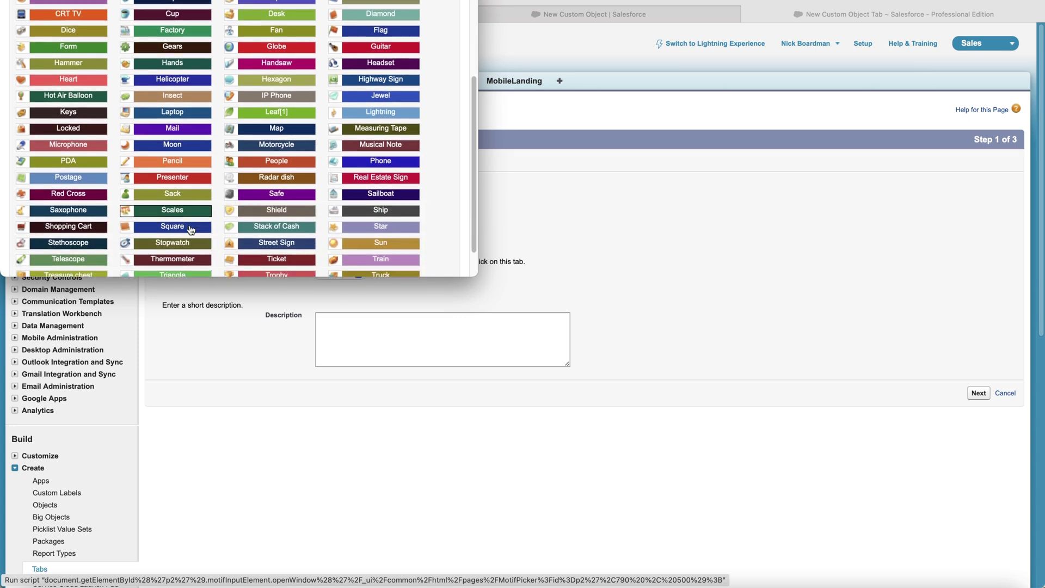
pyautogui.scroll(-3, 191, 230)
pyautogui.scroll(4, 190, 229)
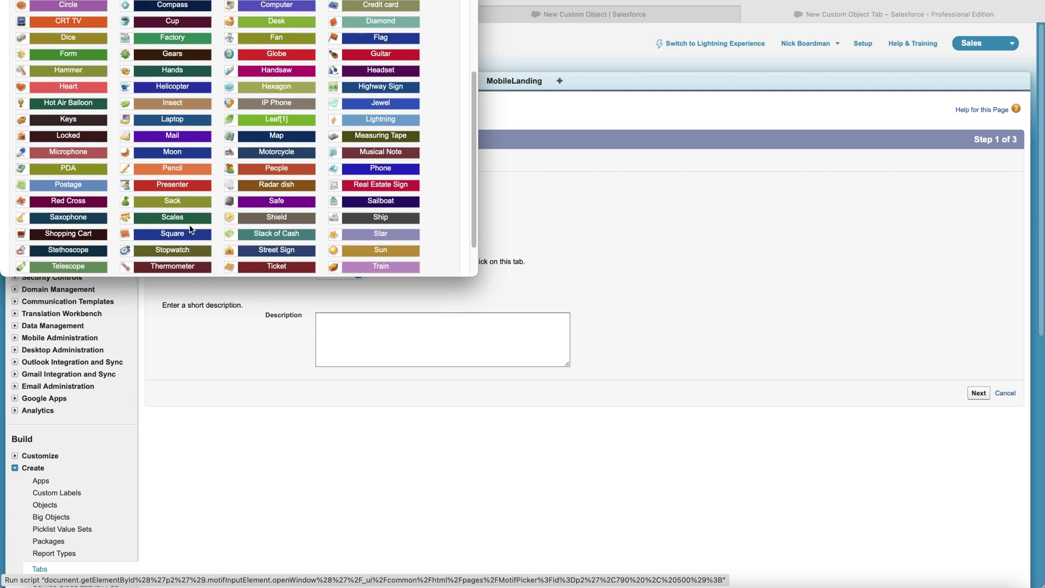
pyautogui.click(187, 120)
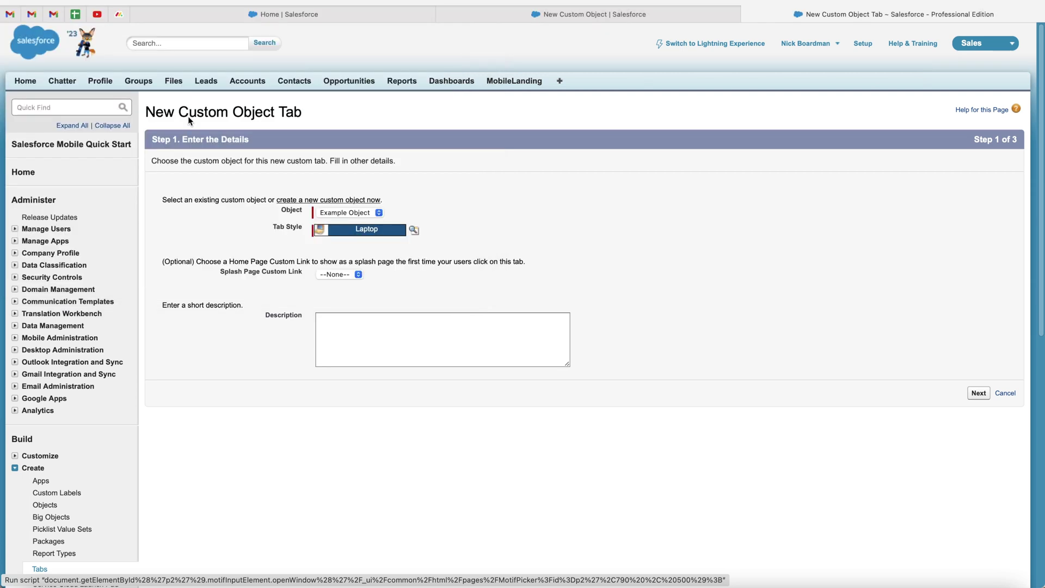
pyautogui.scroll(-1, 359, 218)
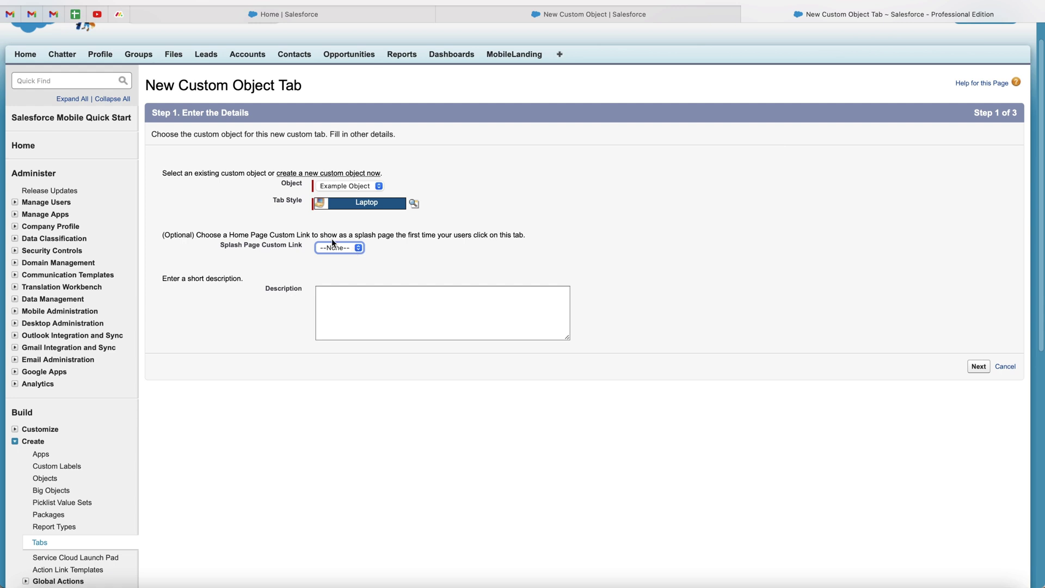
pyautogui.click(364, 313)
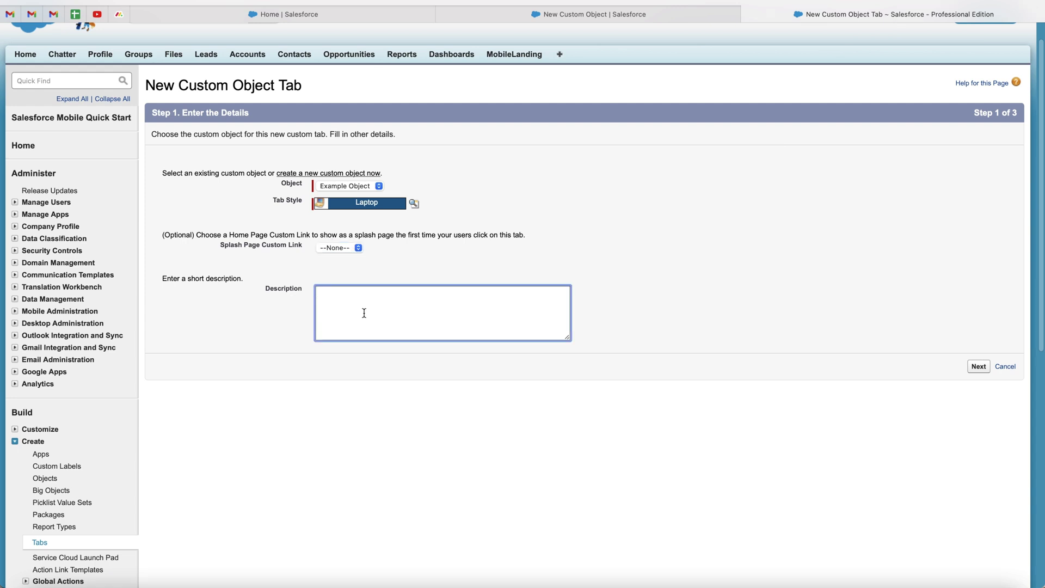
pyautogui.click(702, 273)
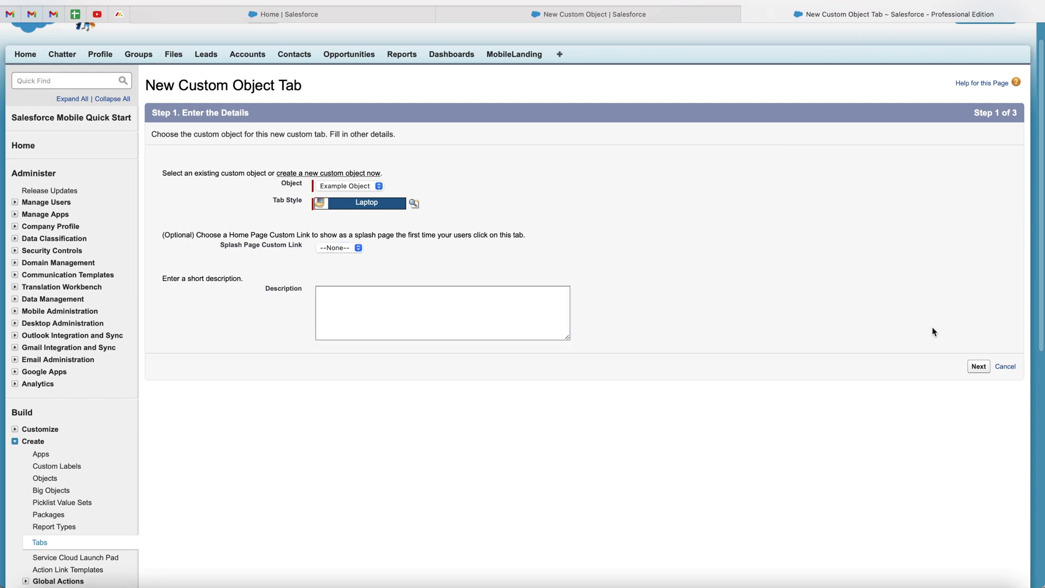
pyautogui.click(978, 368)
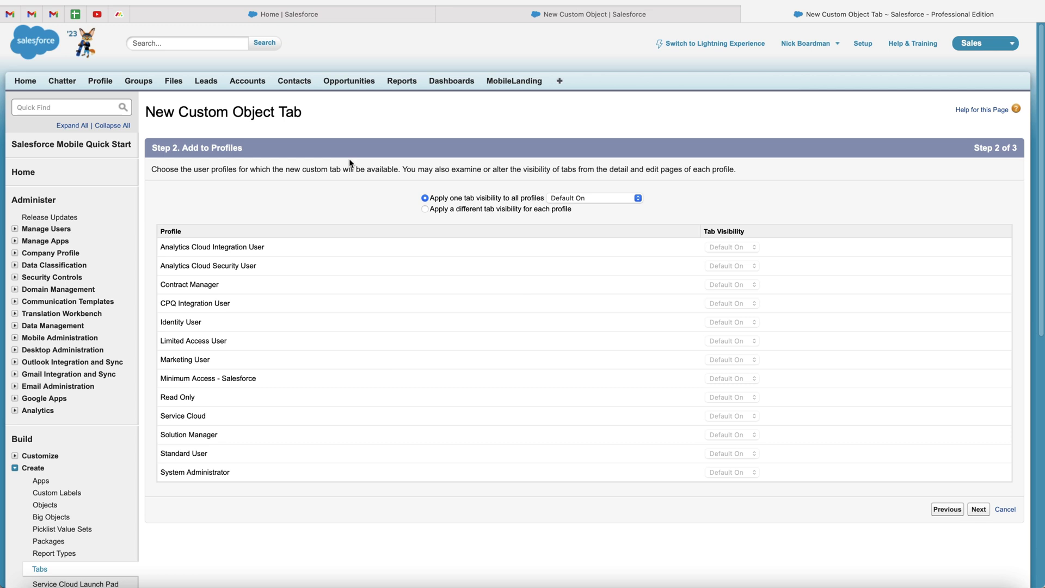
# Try hiding the tab for Standard User, then revert to Default On for all profiles
pyautogui.scroll(-2, 348, 158)
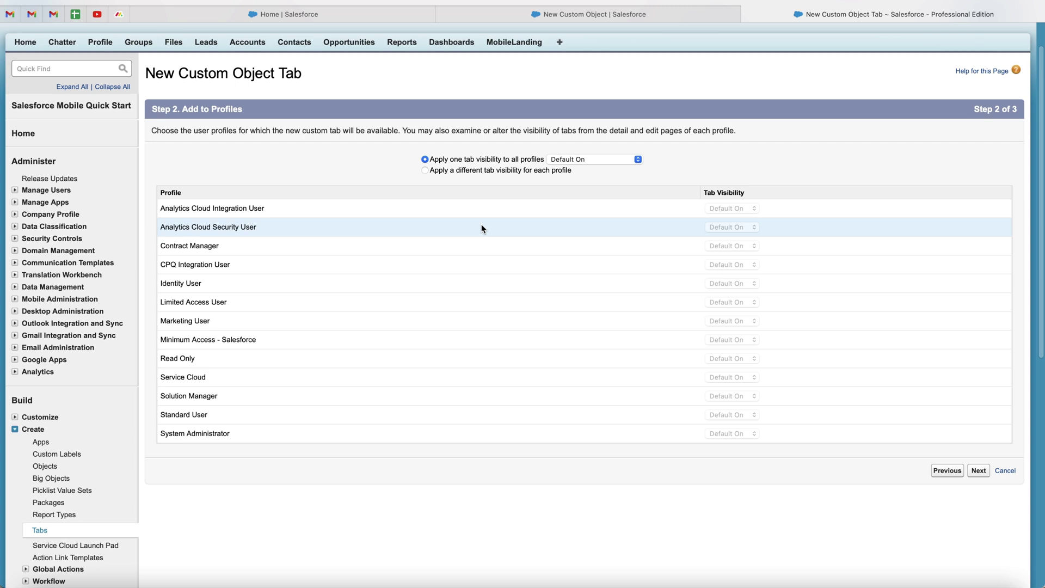
pyautogui.click(425, 171)
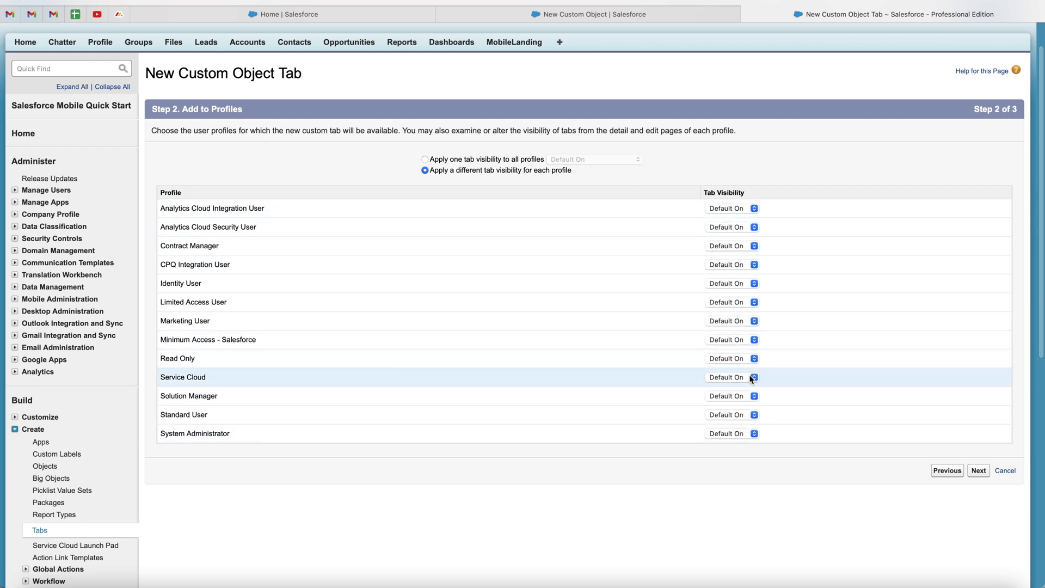
pyautogui.click(746, 415)
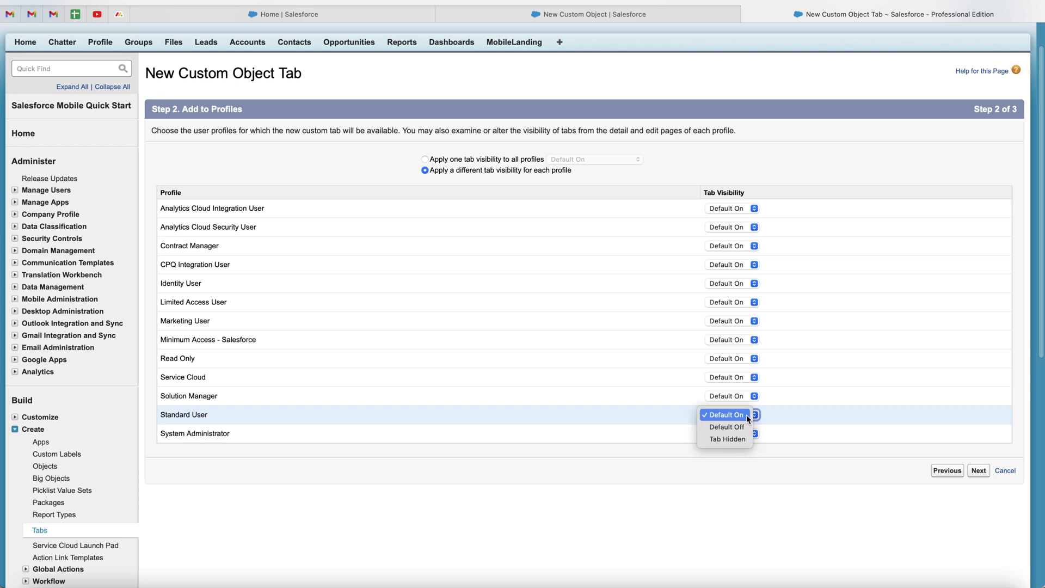
pyautogui.click(740, 437)
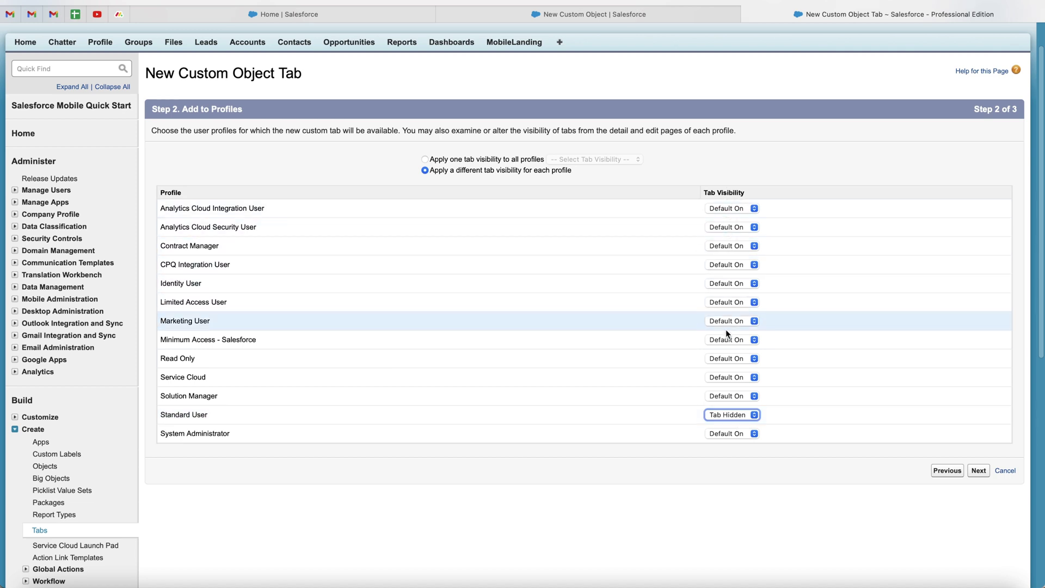
pyautogui.click(725, 418)
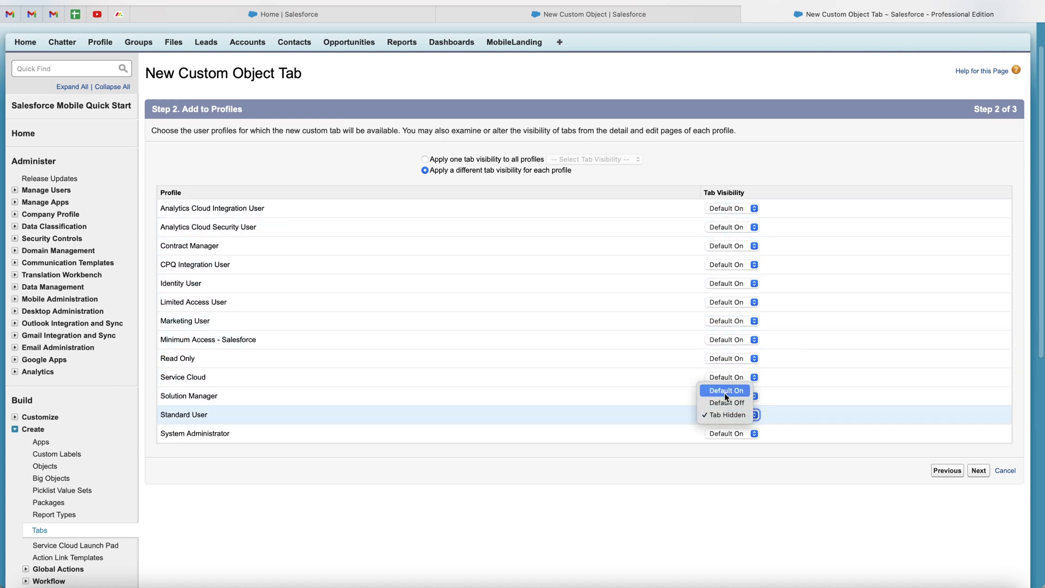
pyautogui.click(723, 393)
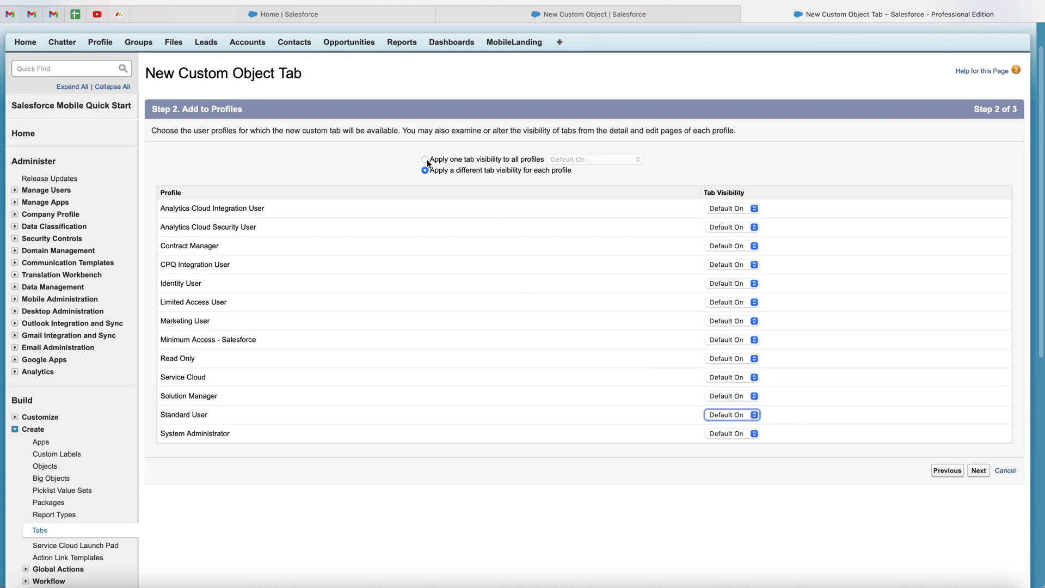
pyautogui.click(425, 159)
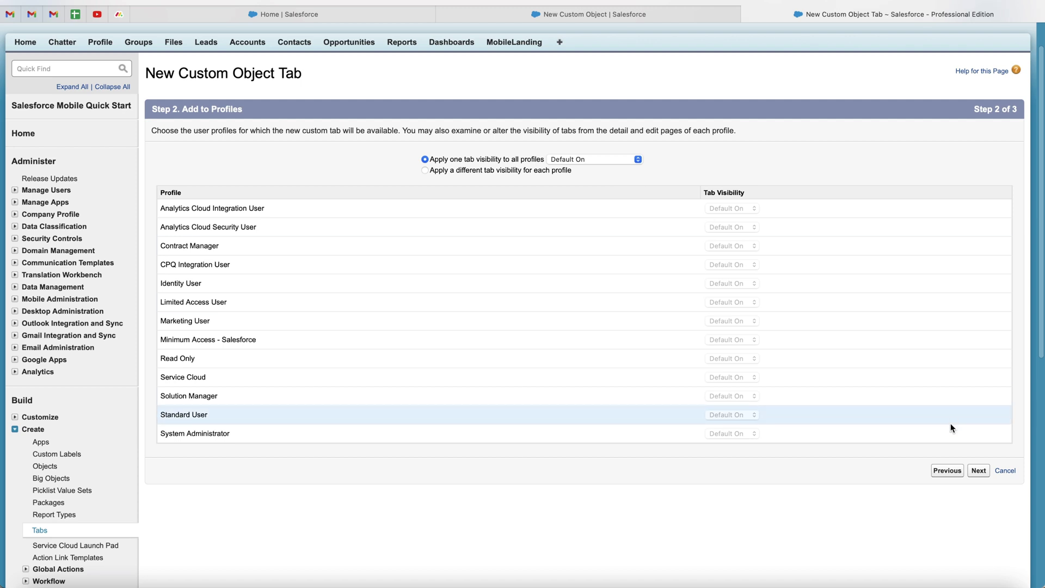
# Include the tab in all custom apps and save the Example Objects tab
pyautogui.click(977, 470)
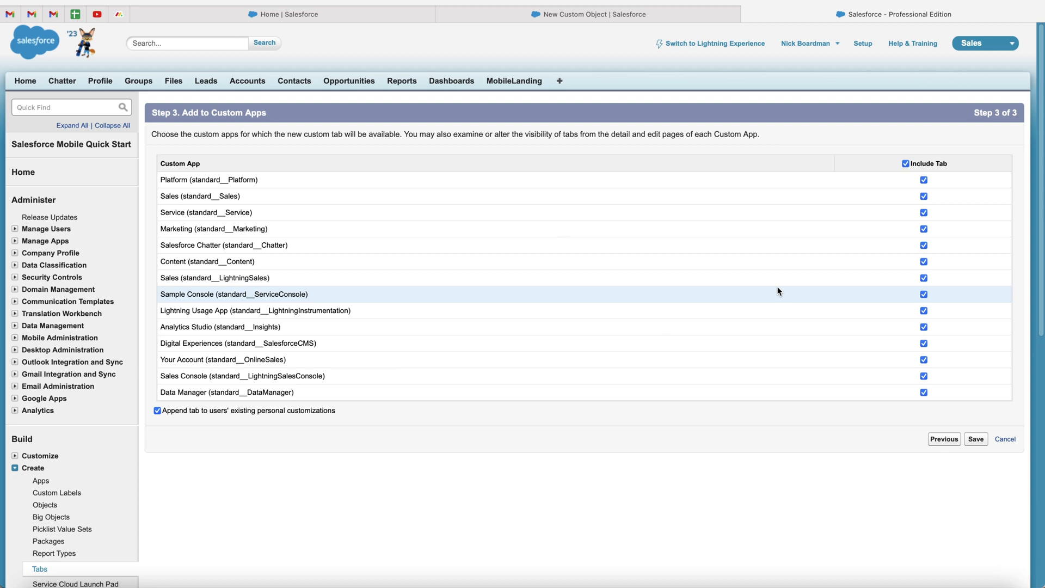
pyautogui.scroll(-1, 875, 272)
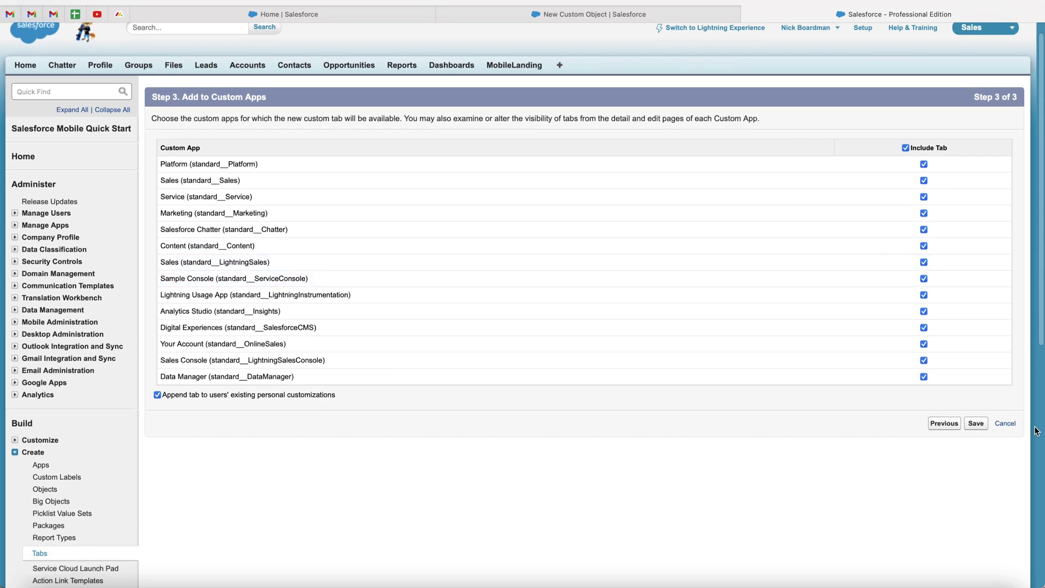
pyautogui.click(973, 423)
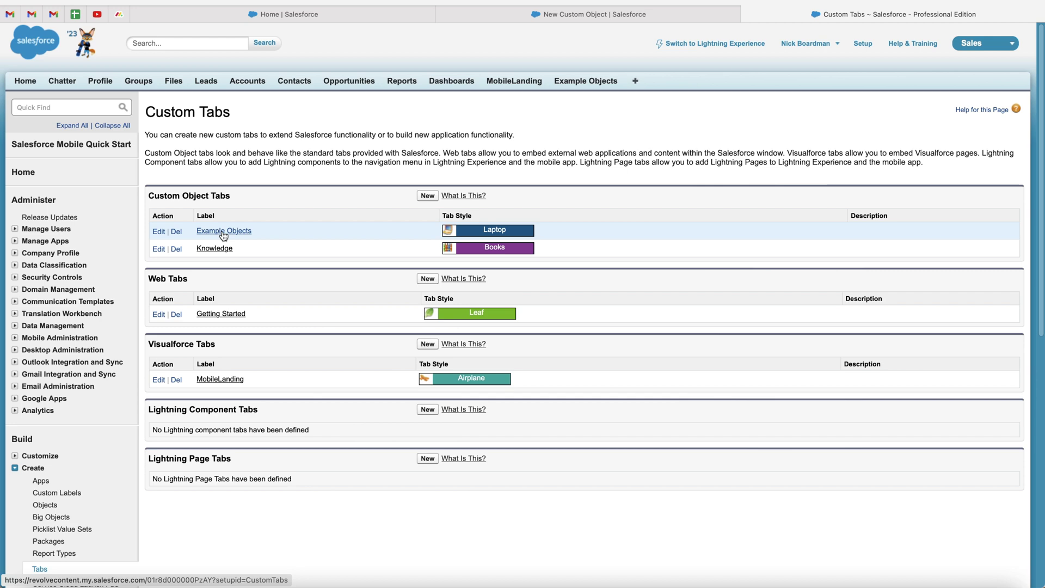
# Reload the Lightning Home page so the new Example Objects tab appears
pyautogui.click(207, 18)
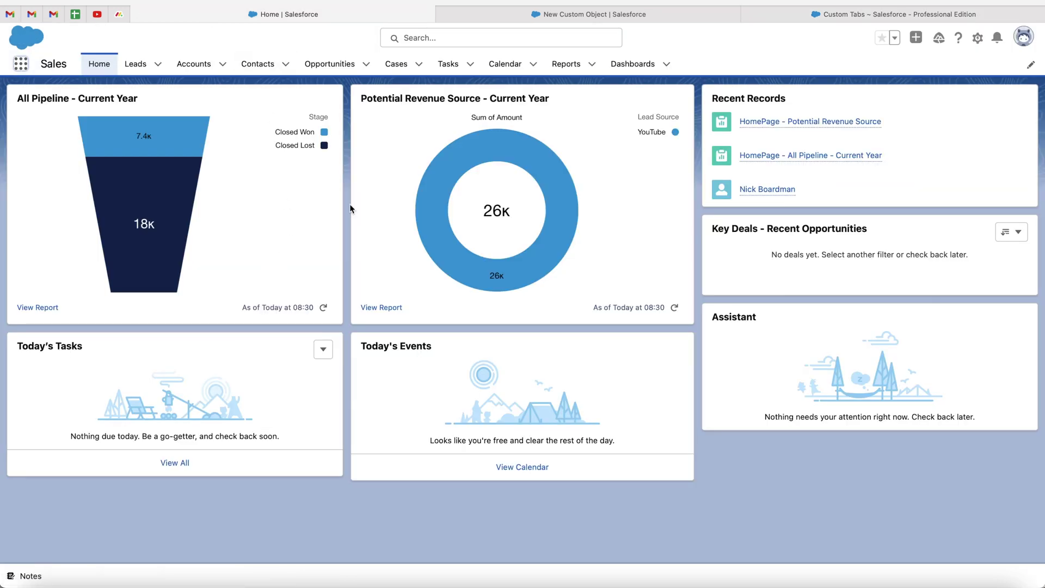
pyautogui.press('super+r')
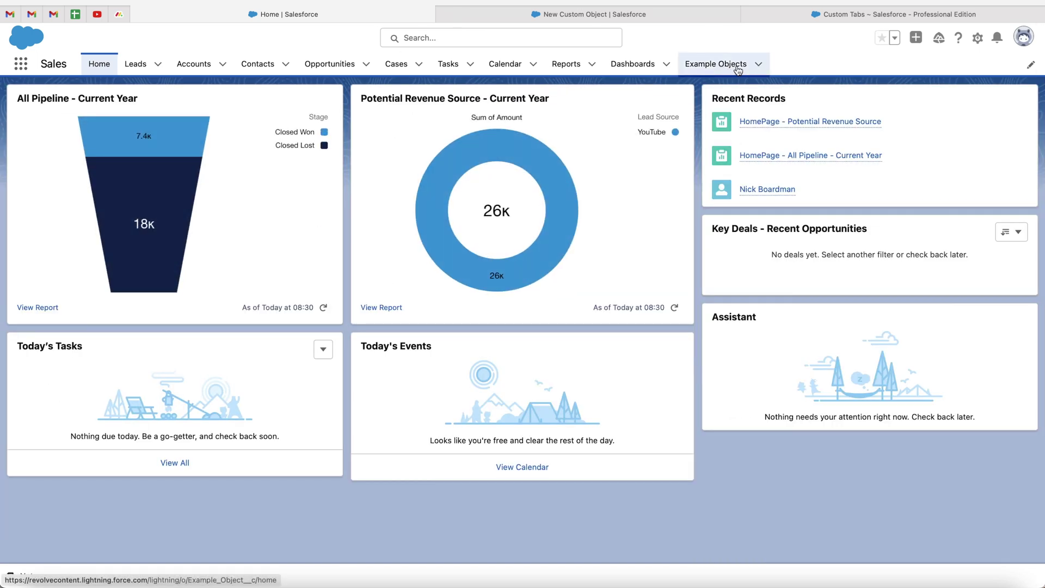
pyautogui.click(759, 65)
pyautogui.click(759, 65)
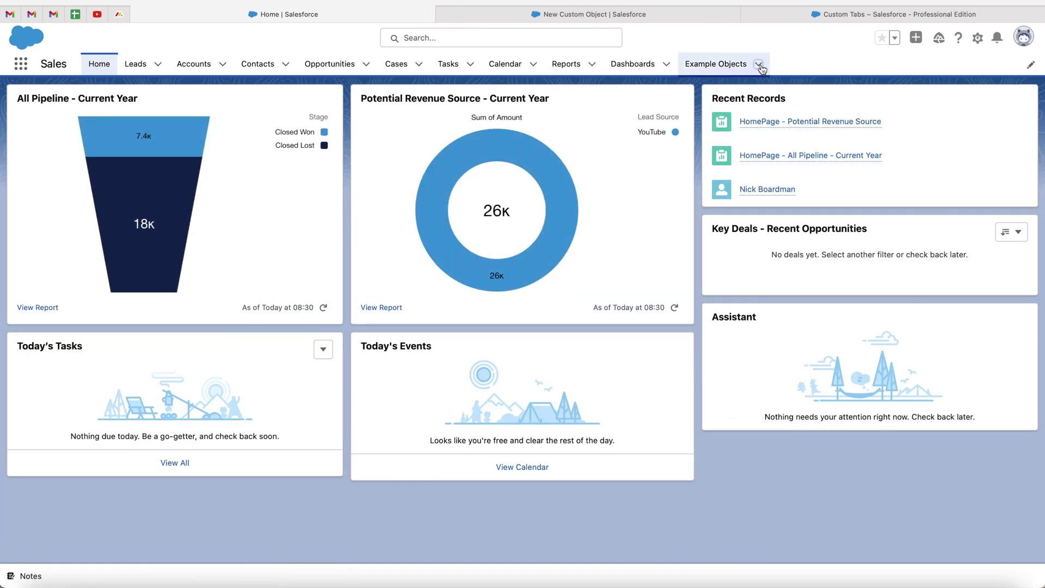
# Search the App Launcher for 'example' and open the Example Objects list
pyautogui.click(15, 66)
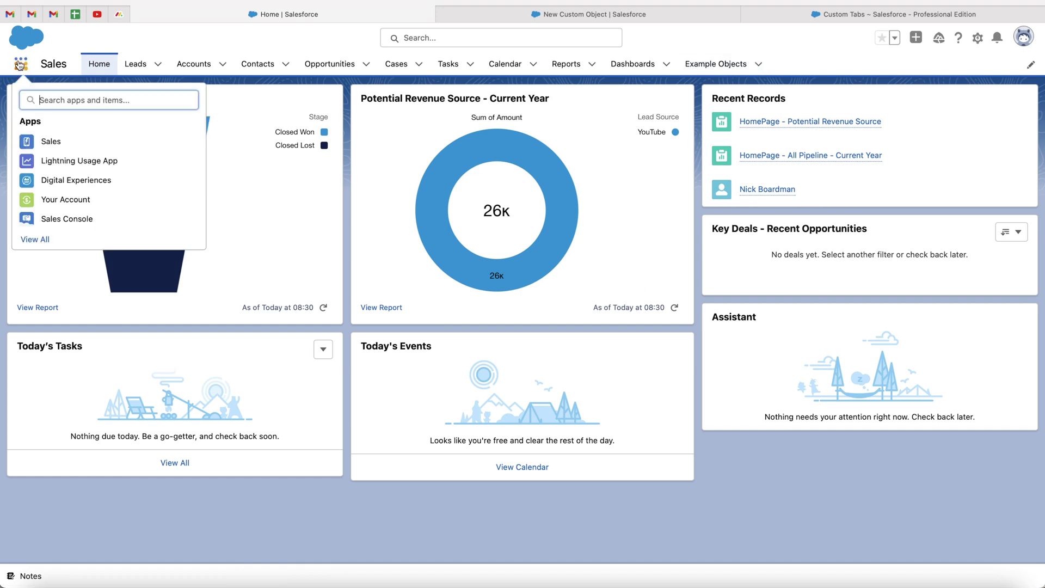
pyautogui.write('example')
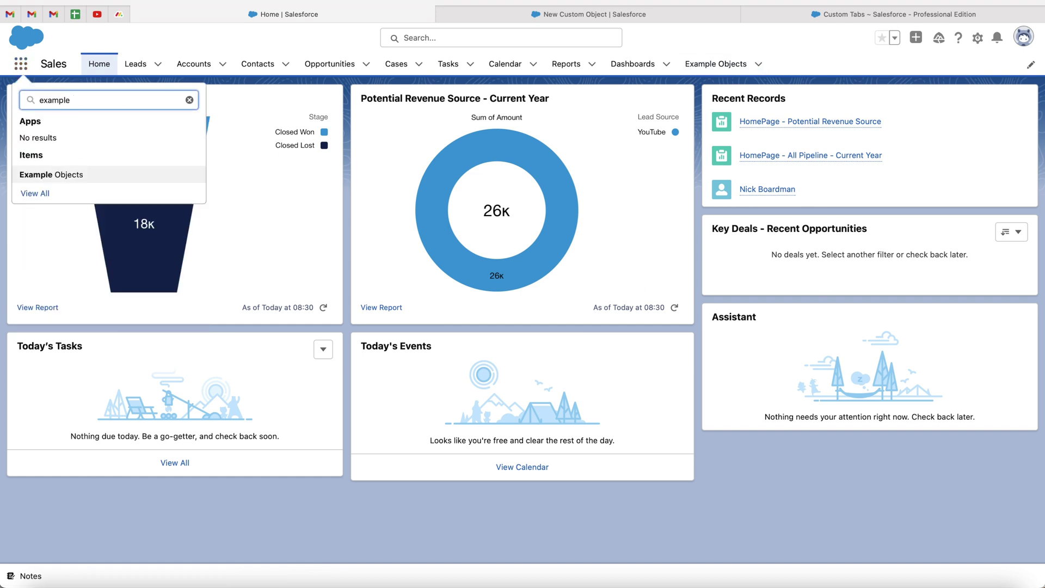
pyautogui.click(52, 175)
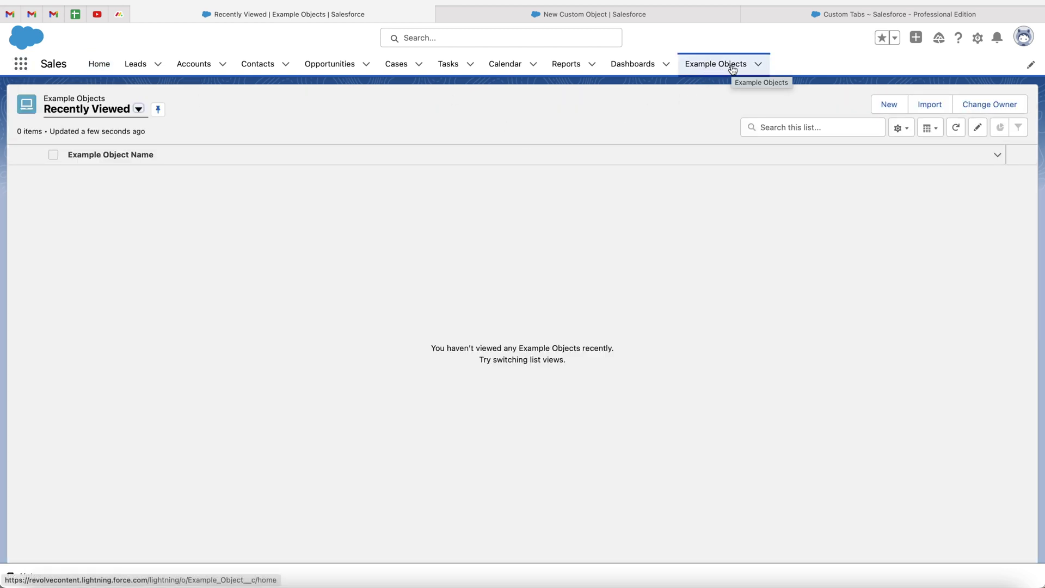
pyautogui.click(887, 108)
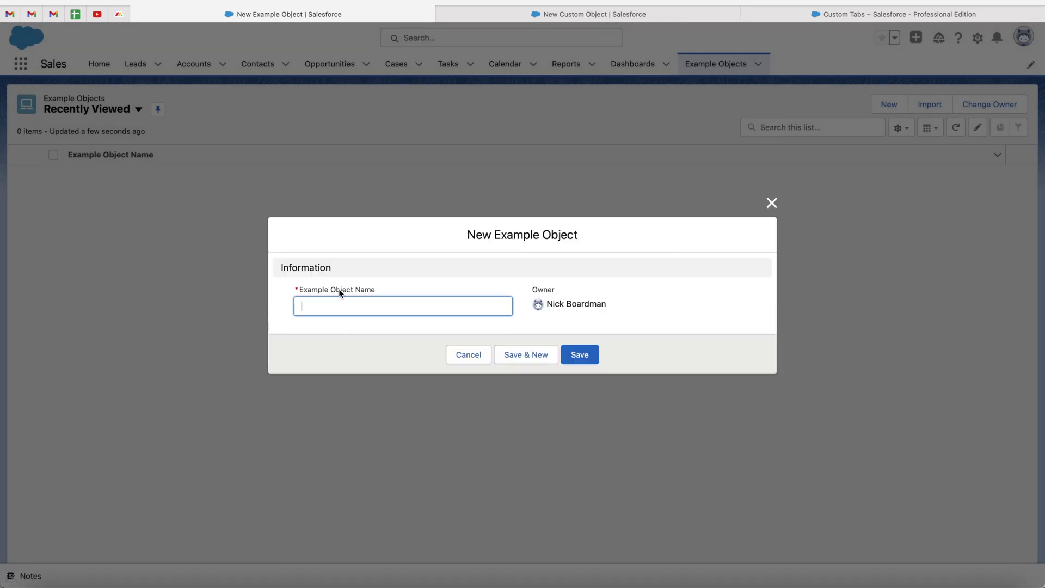
pyautogui.click(299, 290)
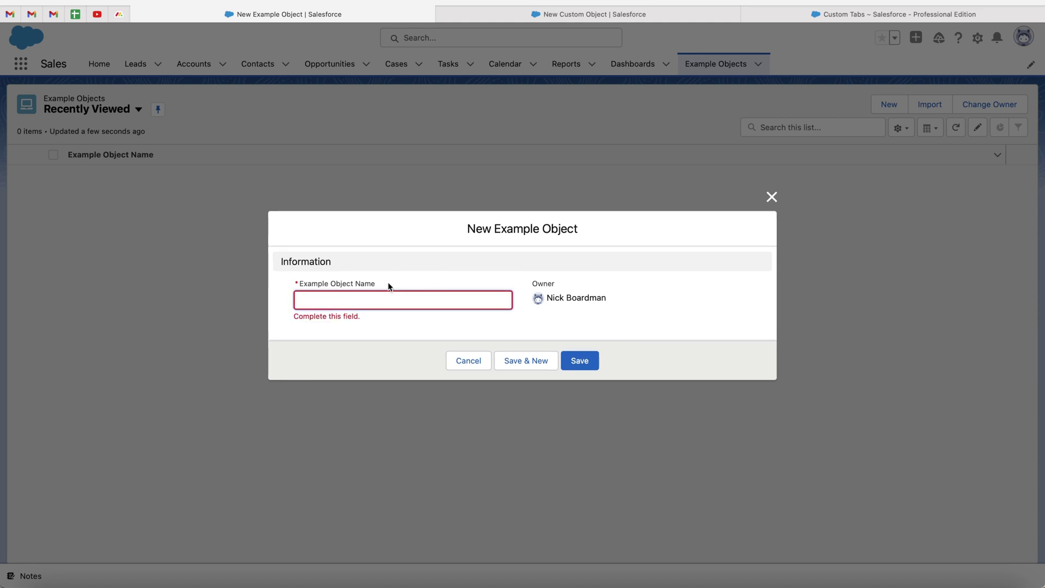
pyautogui.click(462, 363)
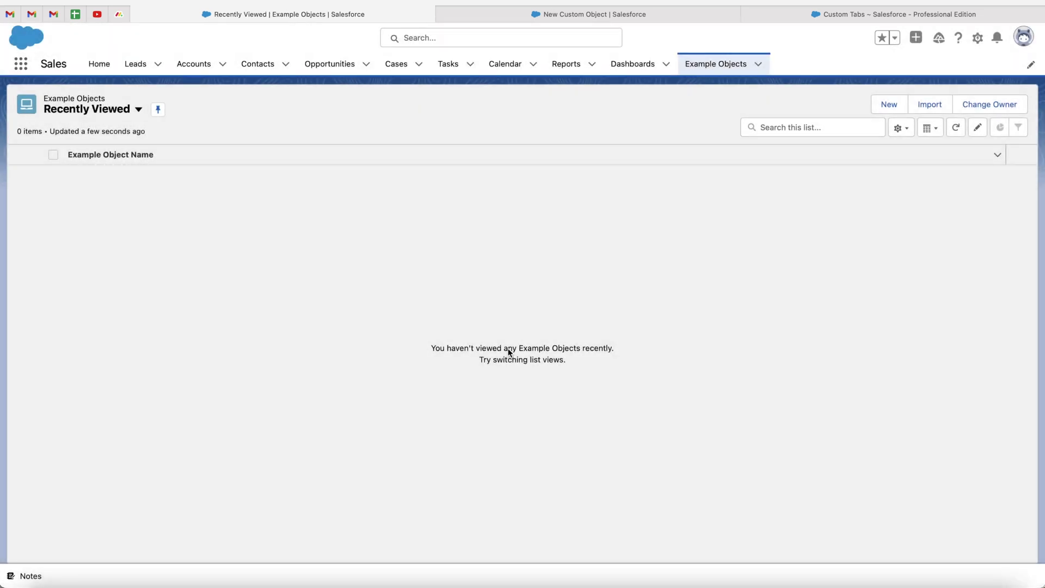